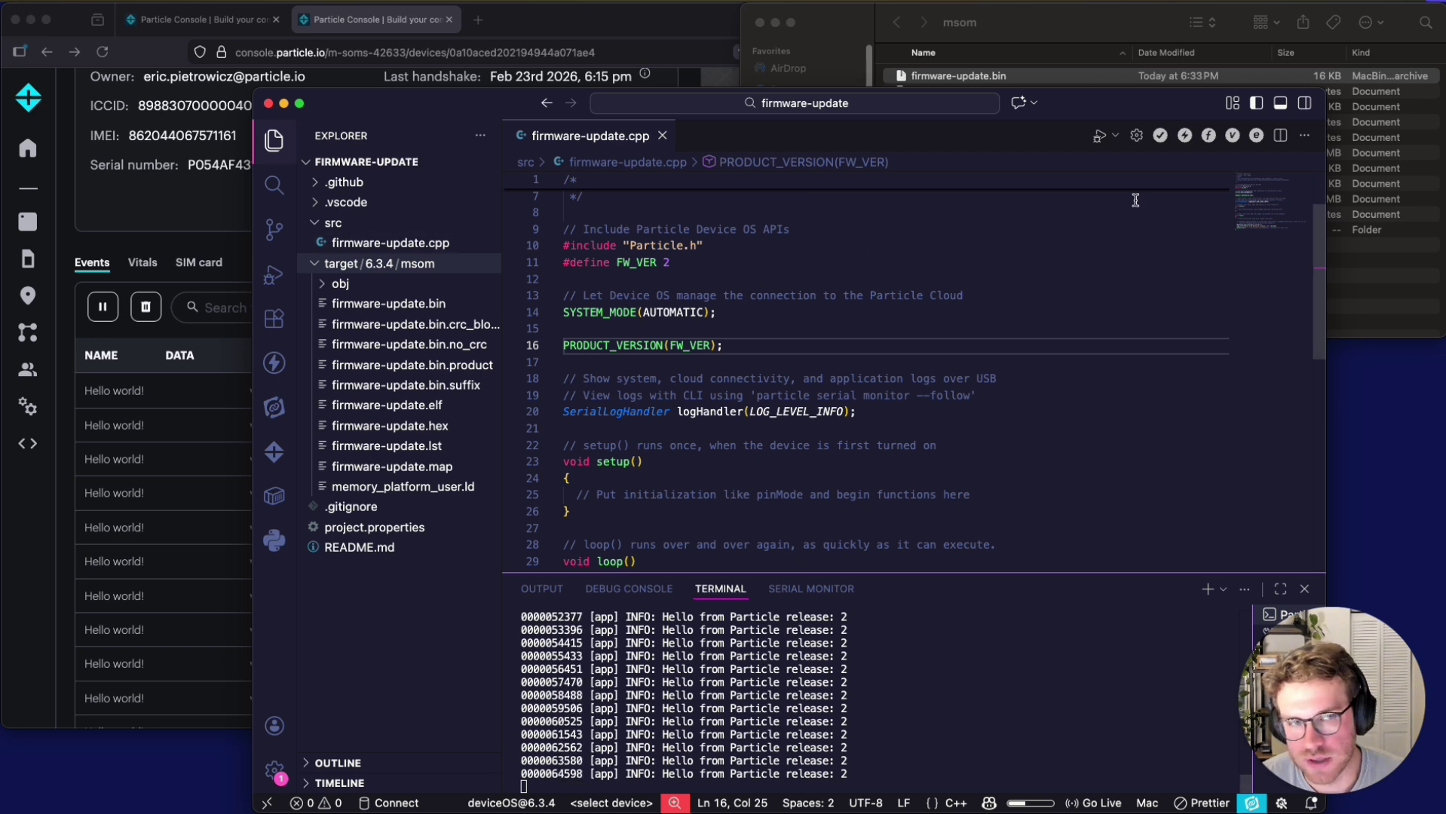
- Examine firmware-update.cpp: the publish and log lines in loop(), the FW_VER define, and the PRODUCT_VERSION(FW_VER) macro
scroll(1272, 198, "down", 5)
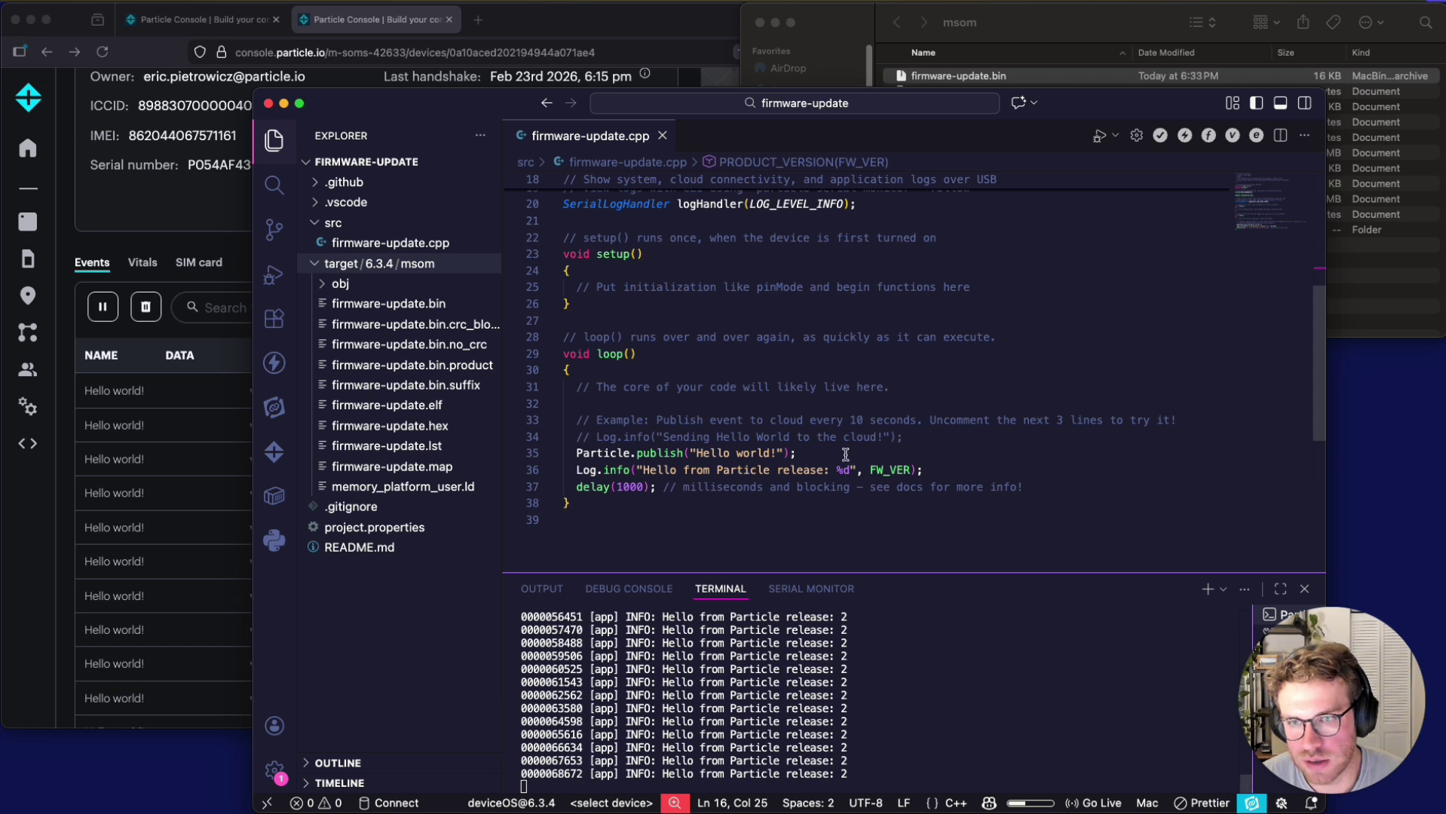
left_click_drag(797, 453, 598, 453)
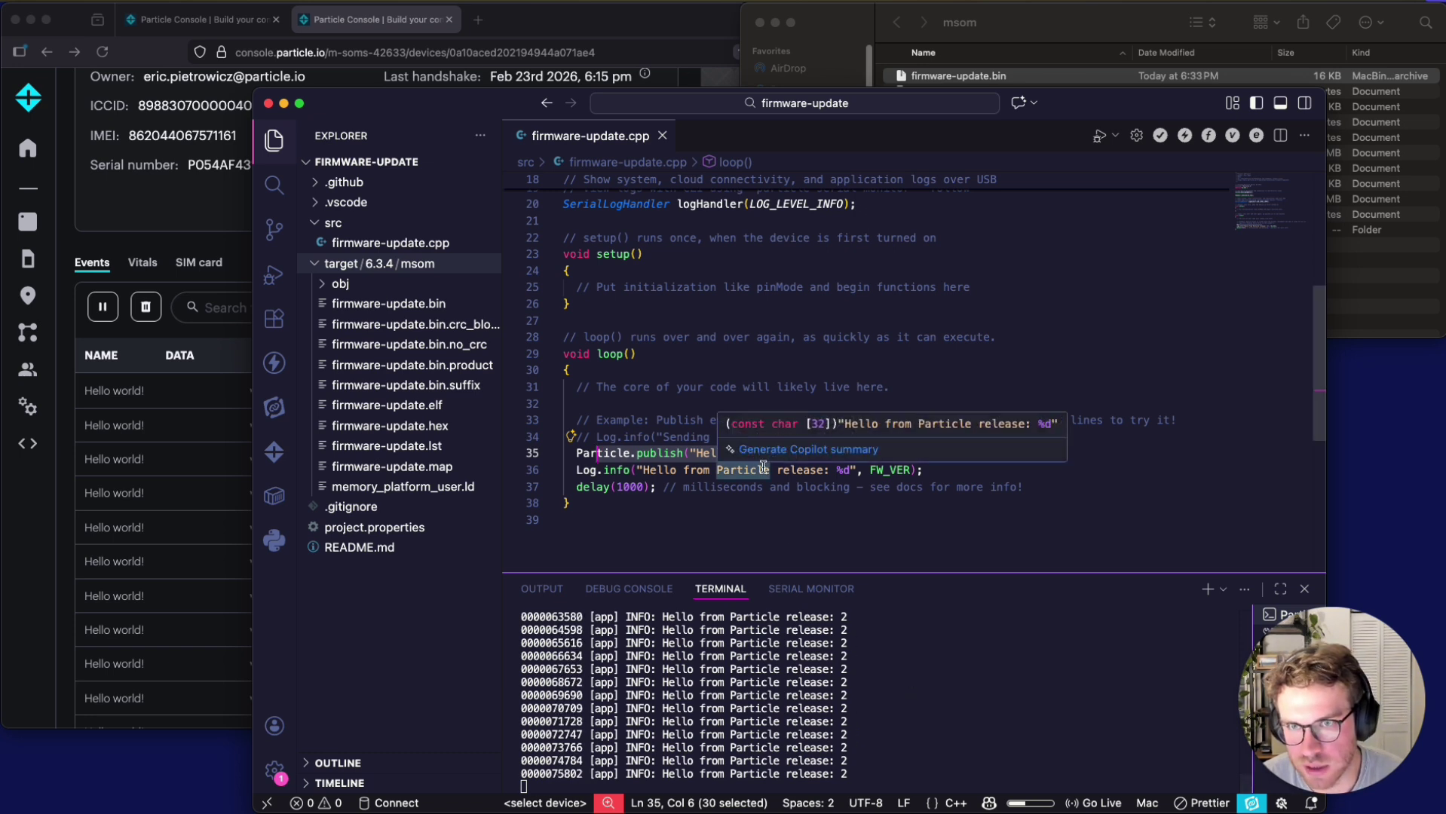
scroll(763, 467, "up", 5)
scroll(763, 467, "up", 3)
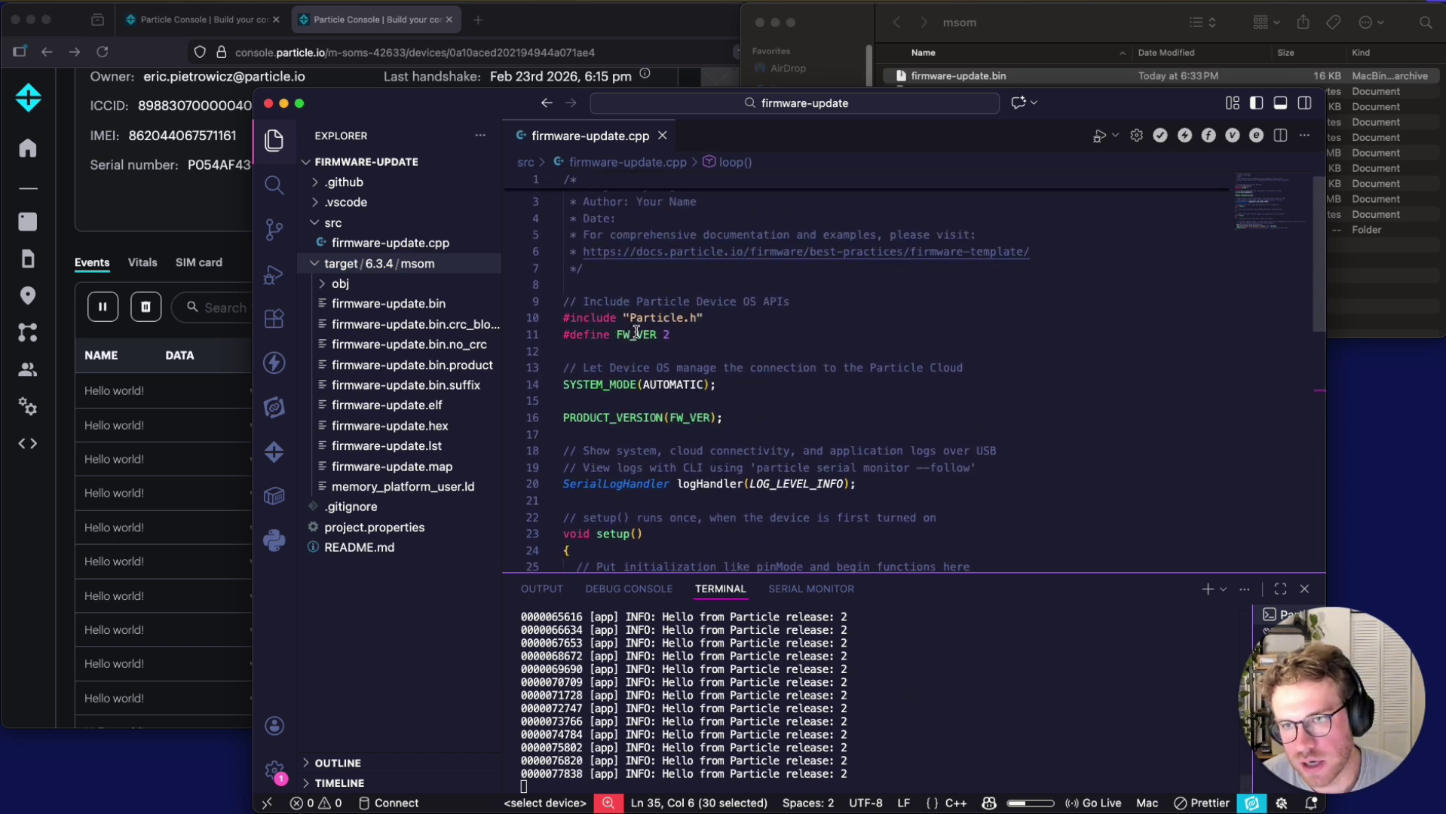
left_click(700, 335)
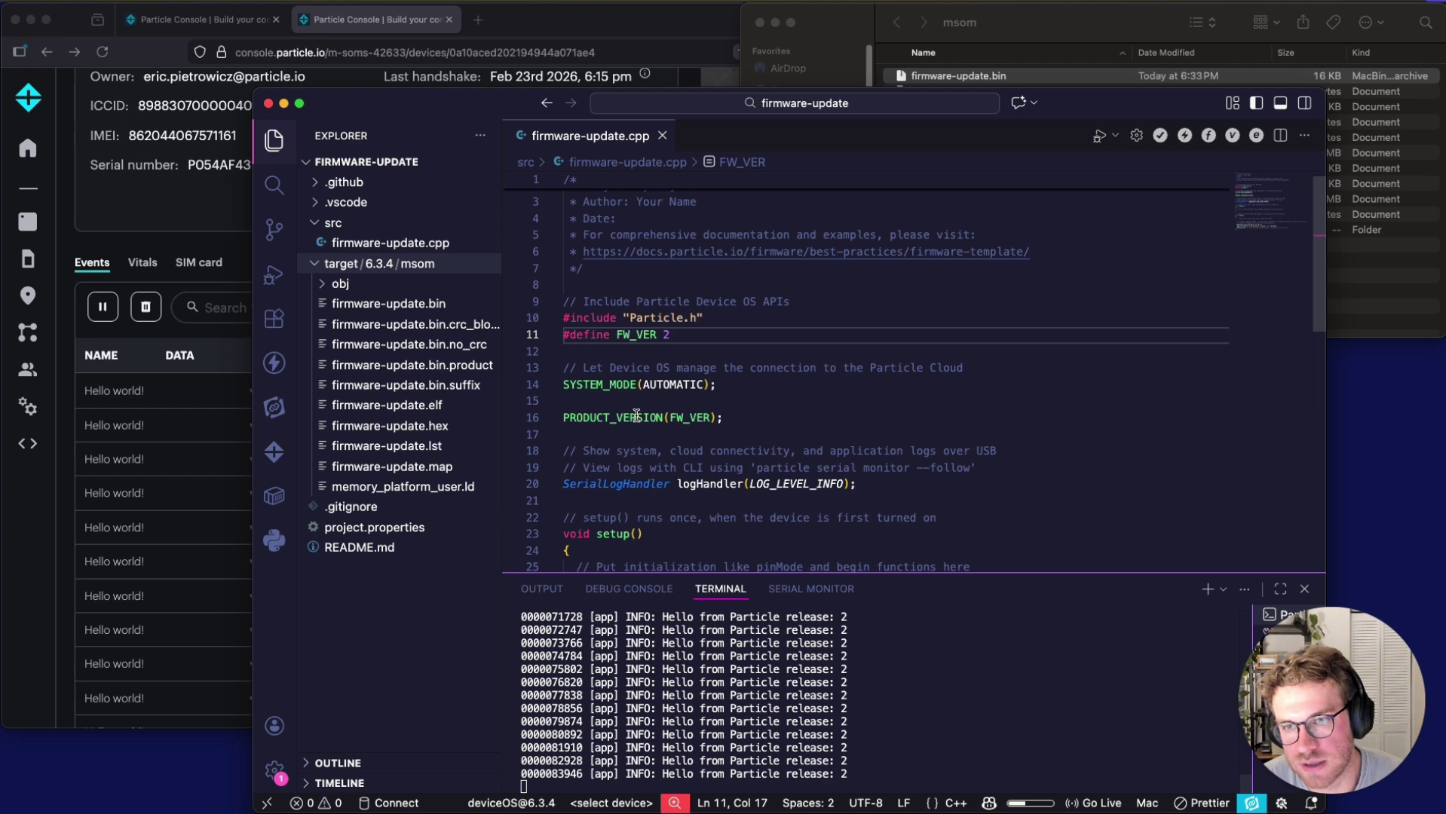
mouse_move(637, 416)
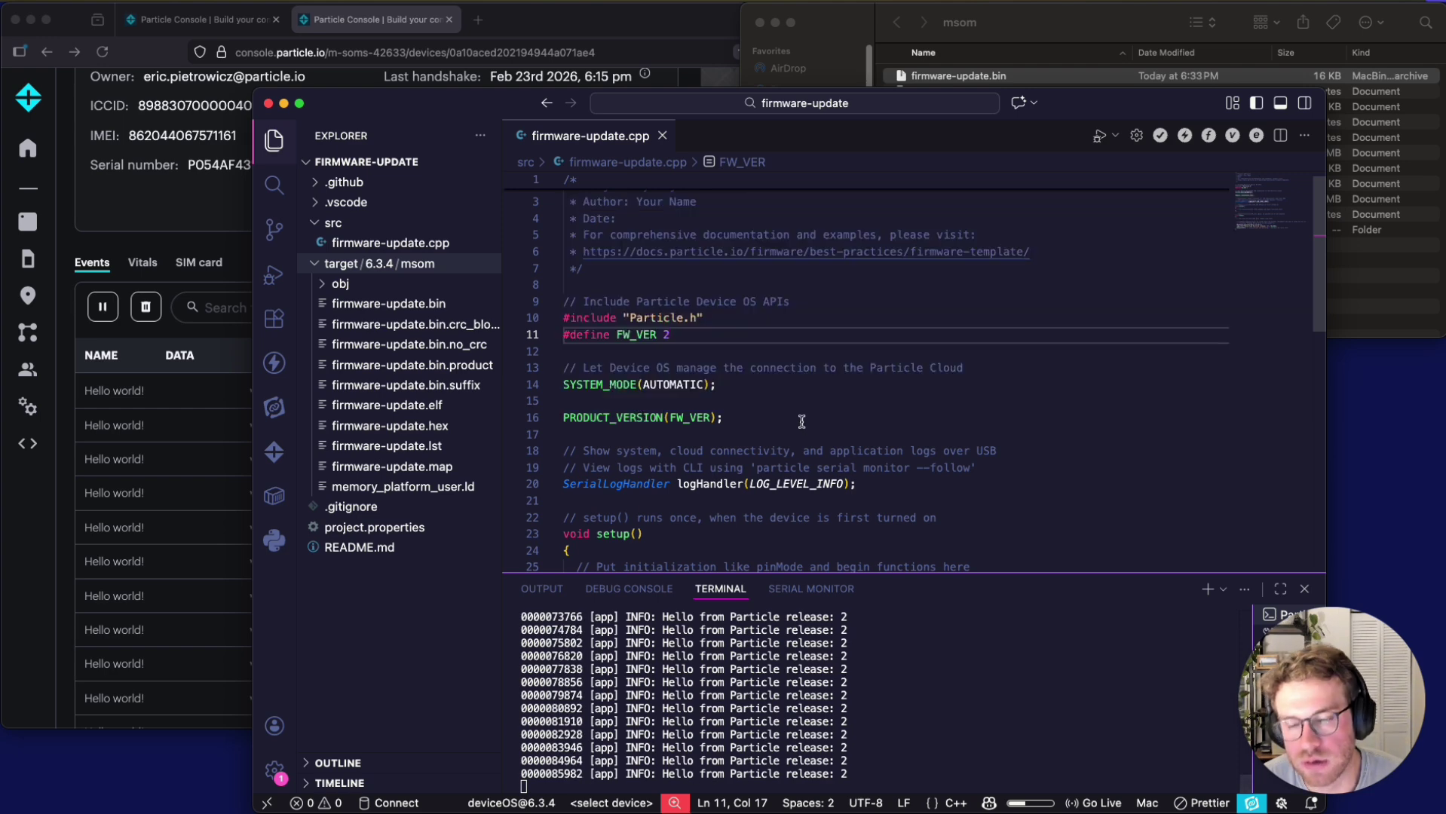
left_click_drag(745, 417, 564, 417)
scroll(979, 362, "down", 2)
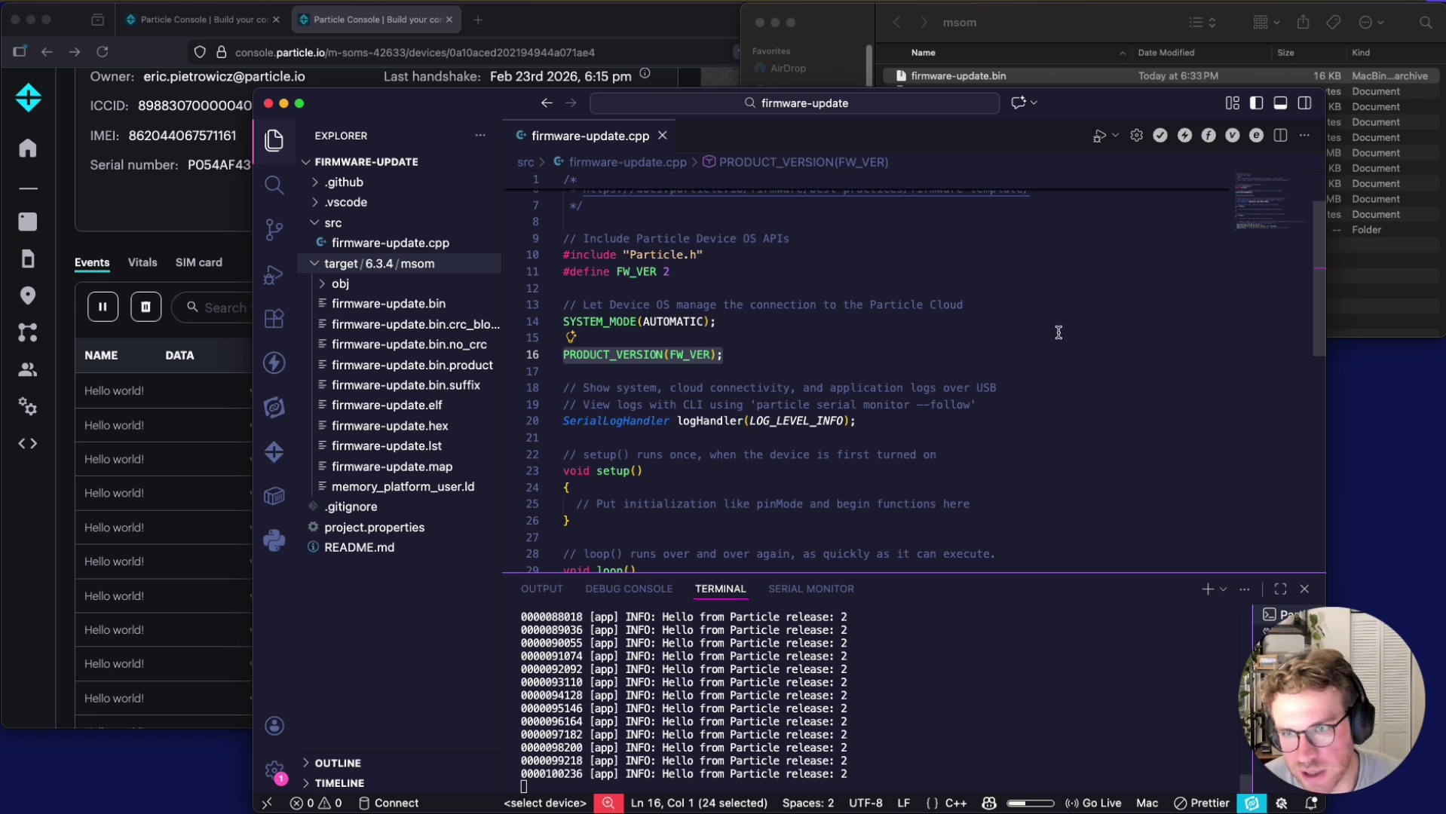
scroll(1044, 371, "down", 2)
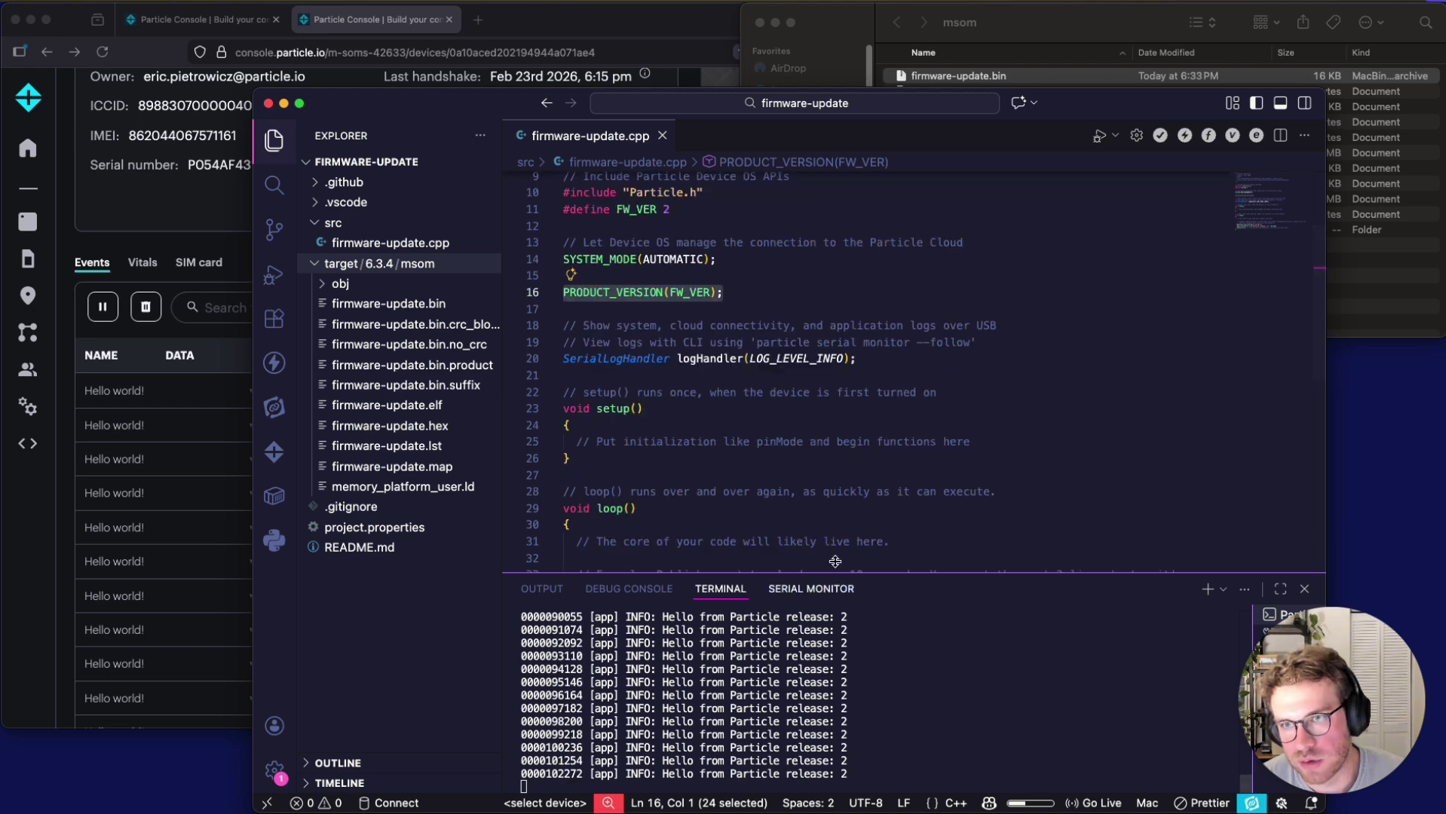
- Switch to the device page in Particle Console and check the firmware version reported in its state information
left_click(616, 30)
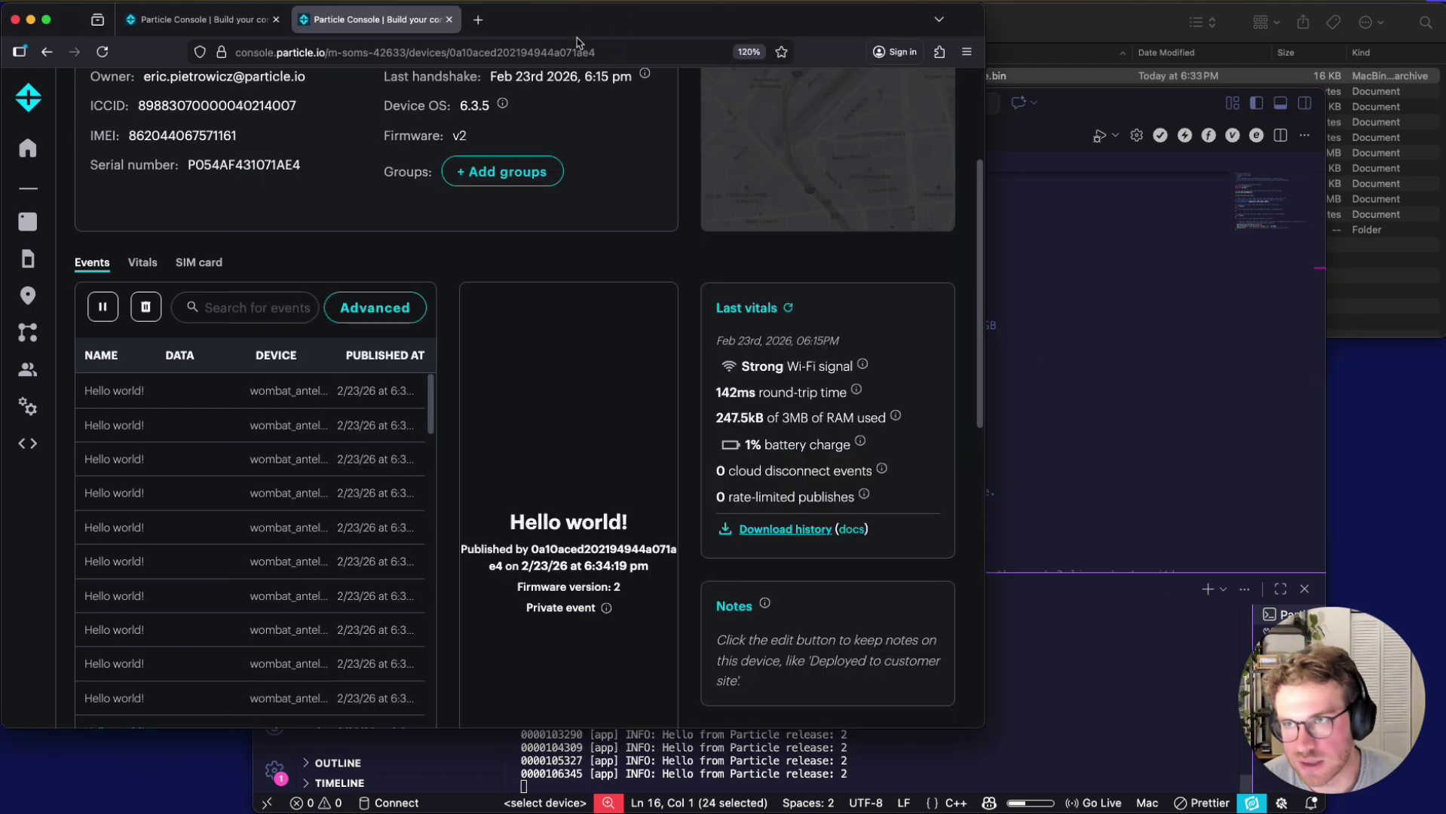
scroll(533, 179, "up", 4)
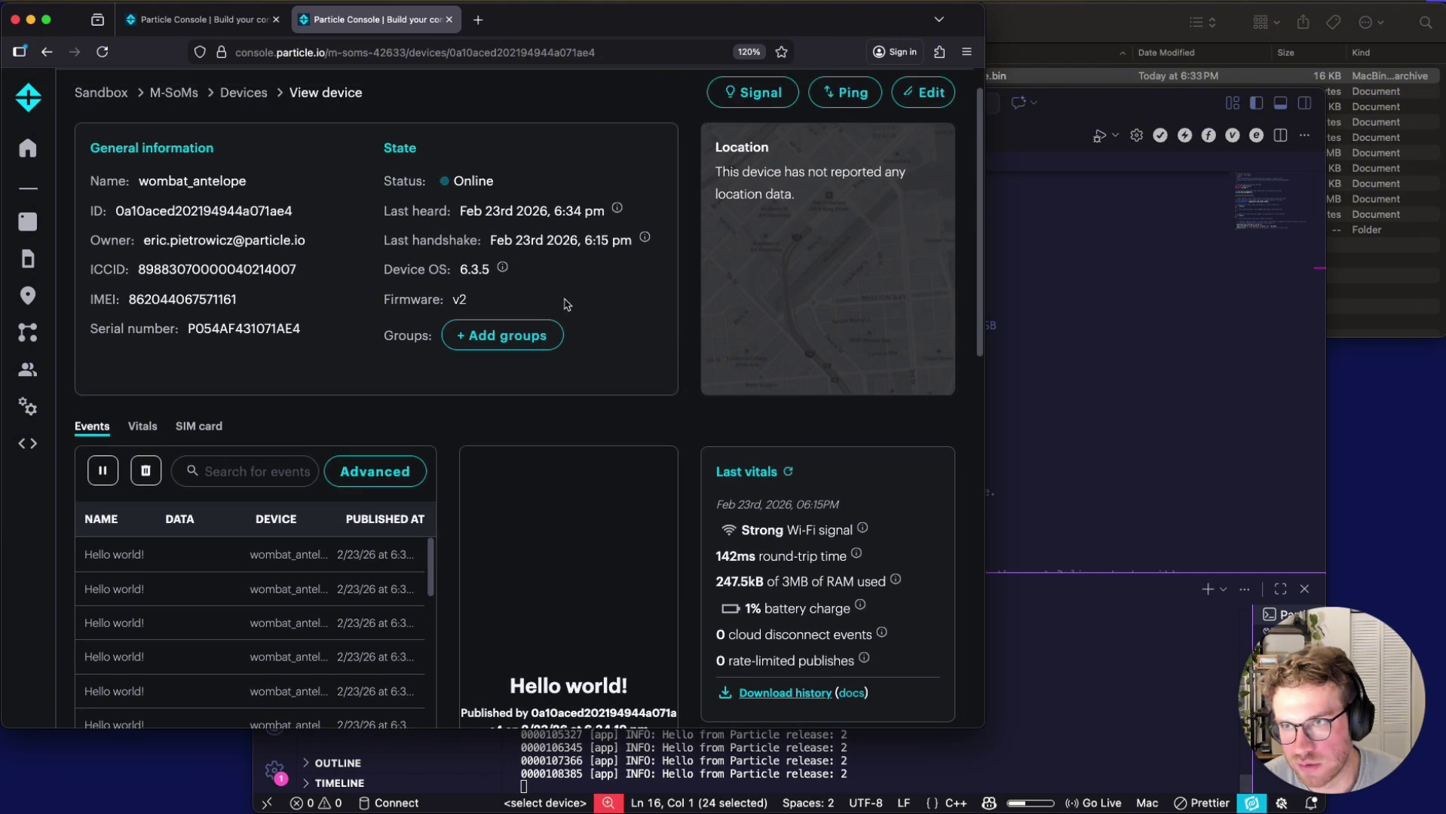
- Start a new firmware binary upload on the M-SoMs product's Firmware page and set its version number to 2
left_click(166, 20)
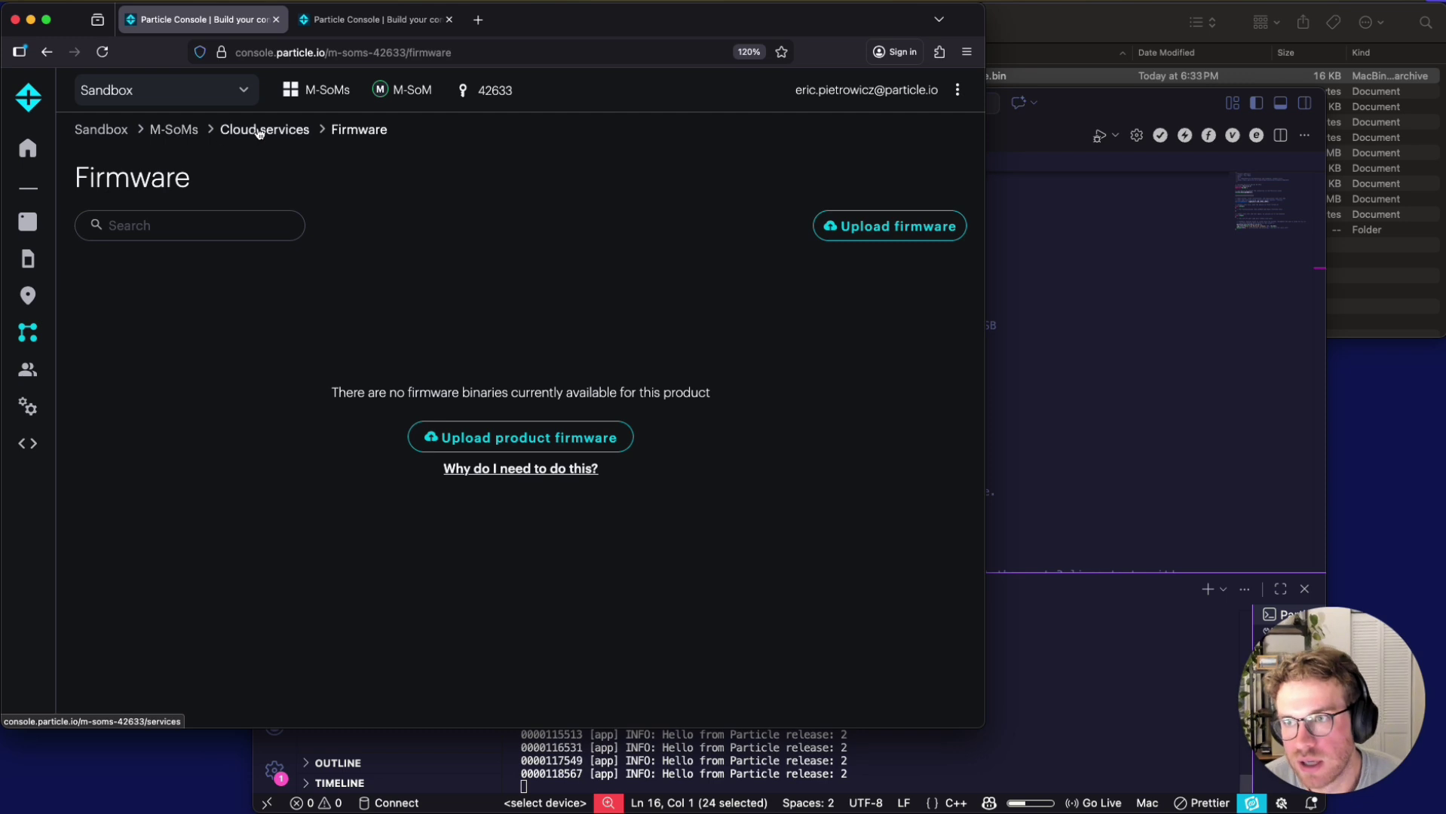
mouse_move(27, 350)
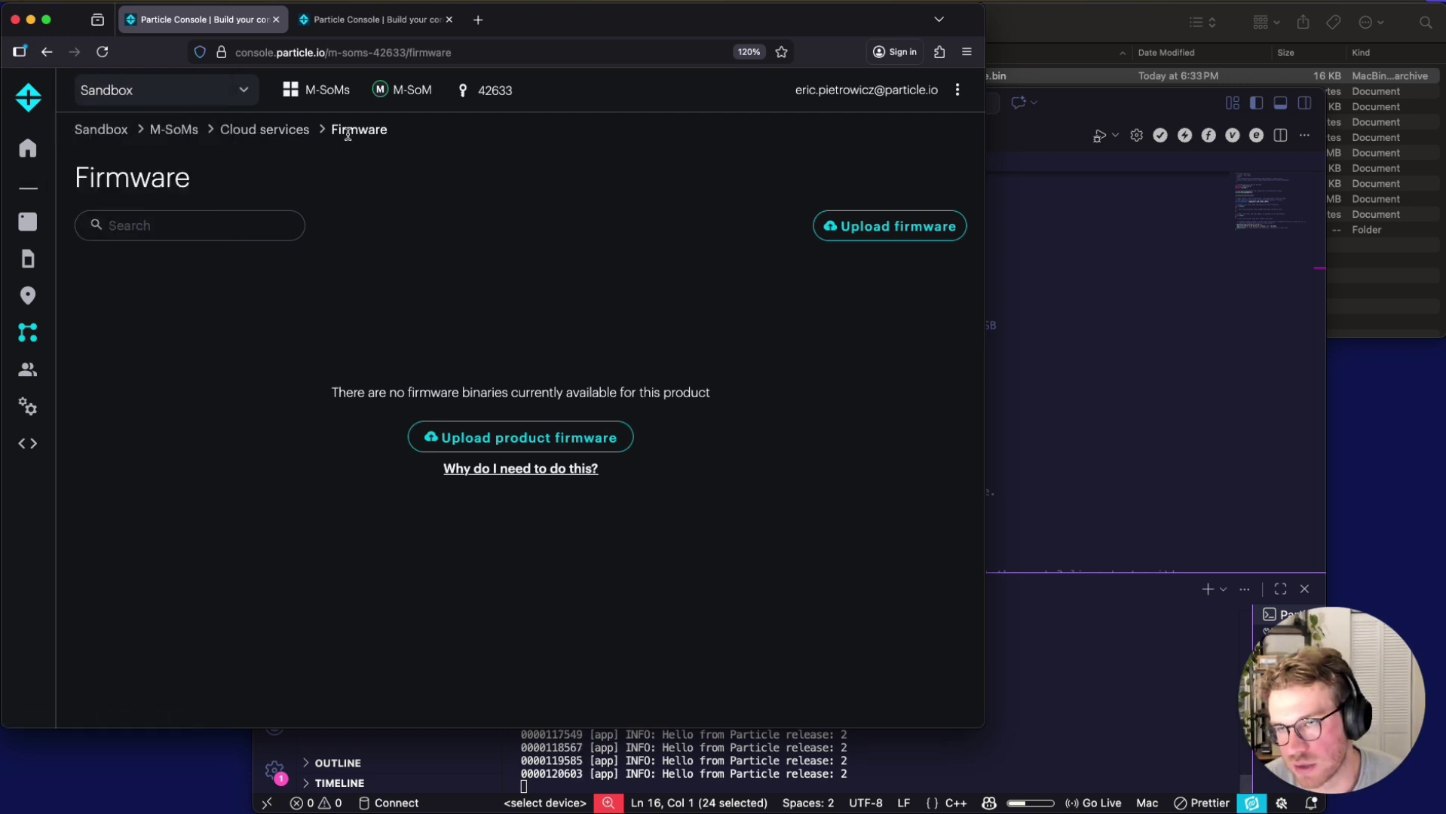
left_click(907, 232)
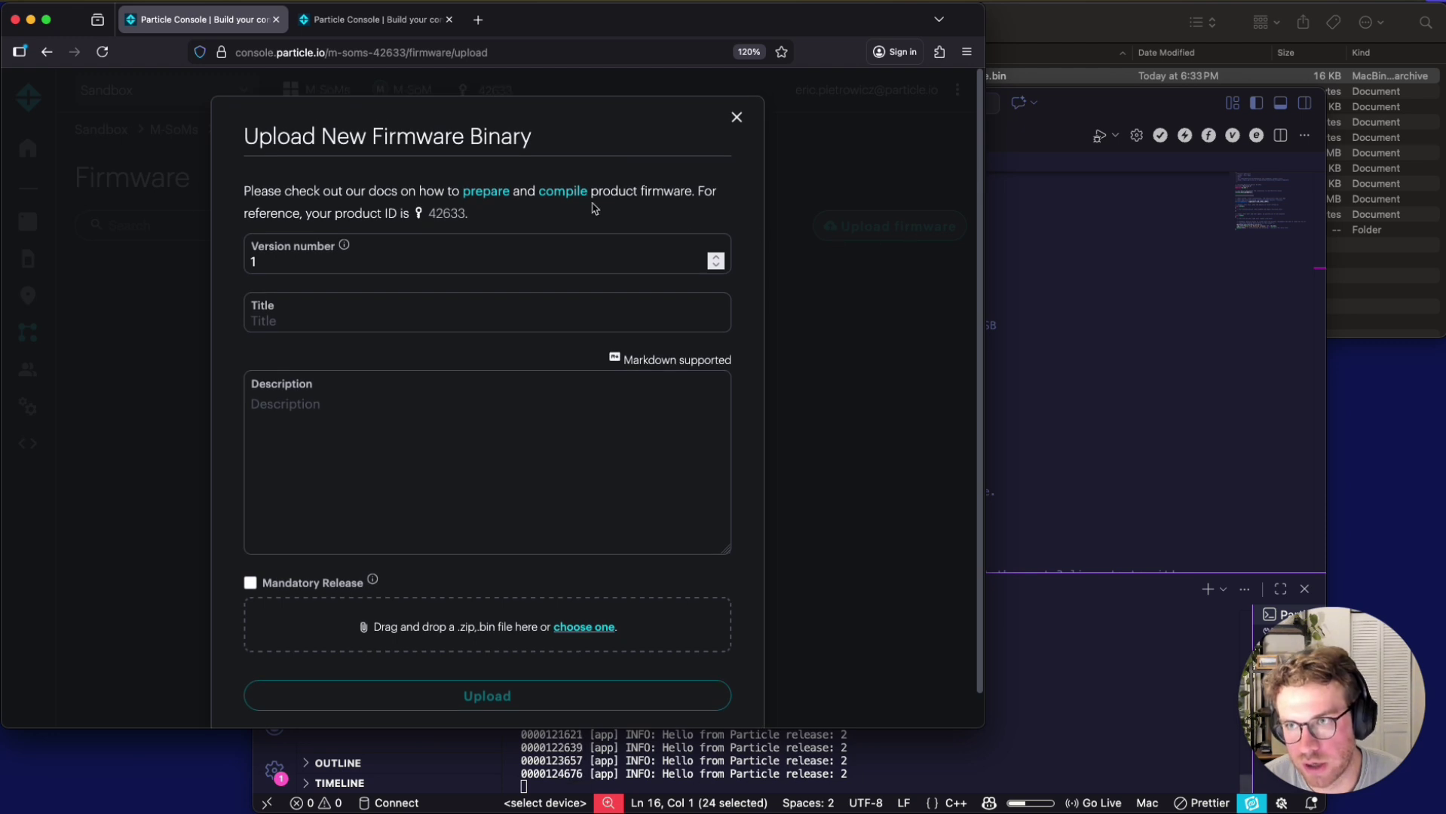
left_click(292, 260)
left_click_drag(293, 261, 248, 260)
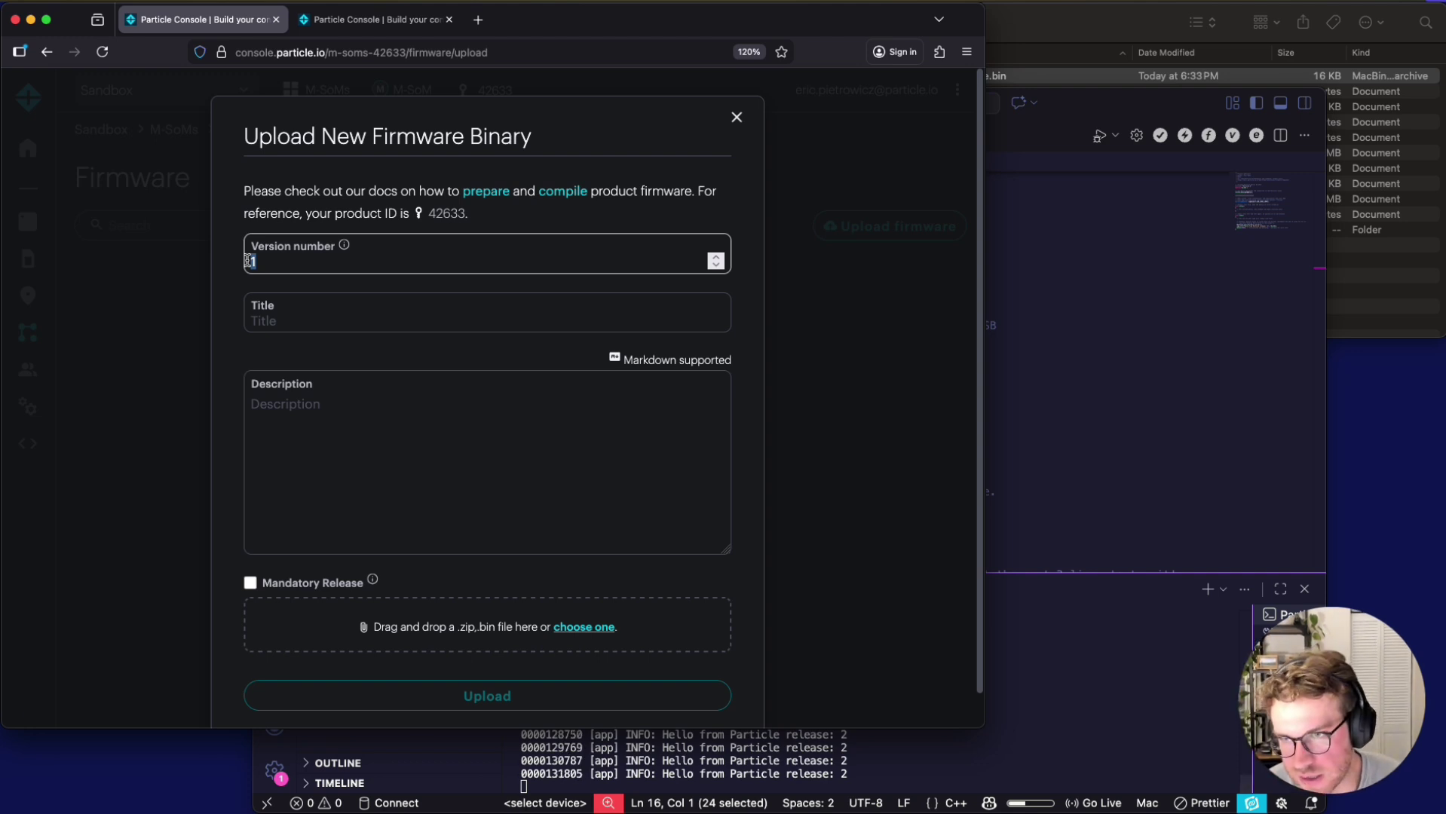
type("2")
- Title the firmware MyNewRelease, describe it as "New release", and mark it as a mandatory release
left_click(376, 320)
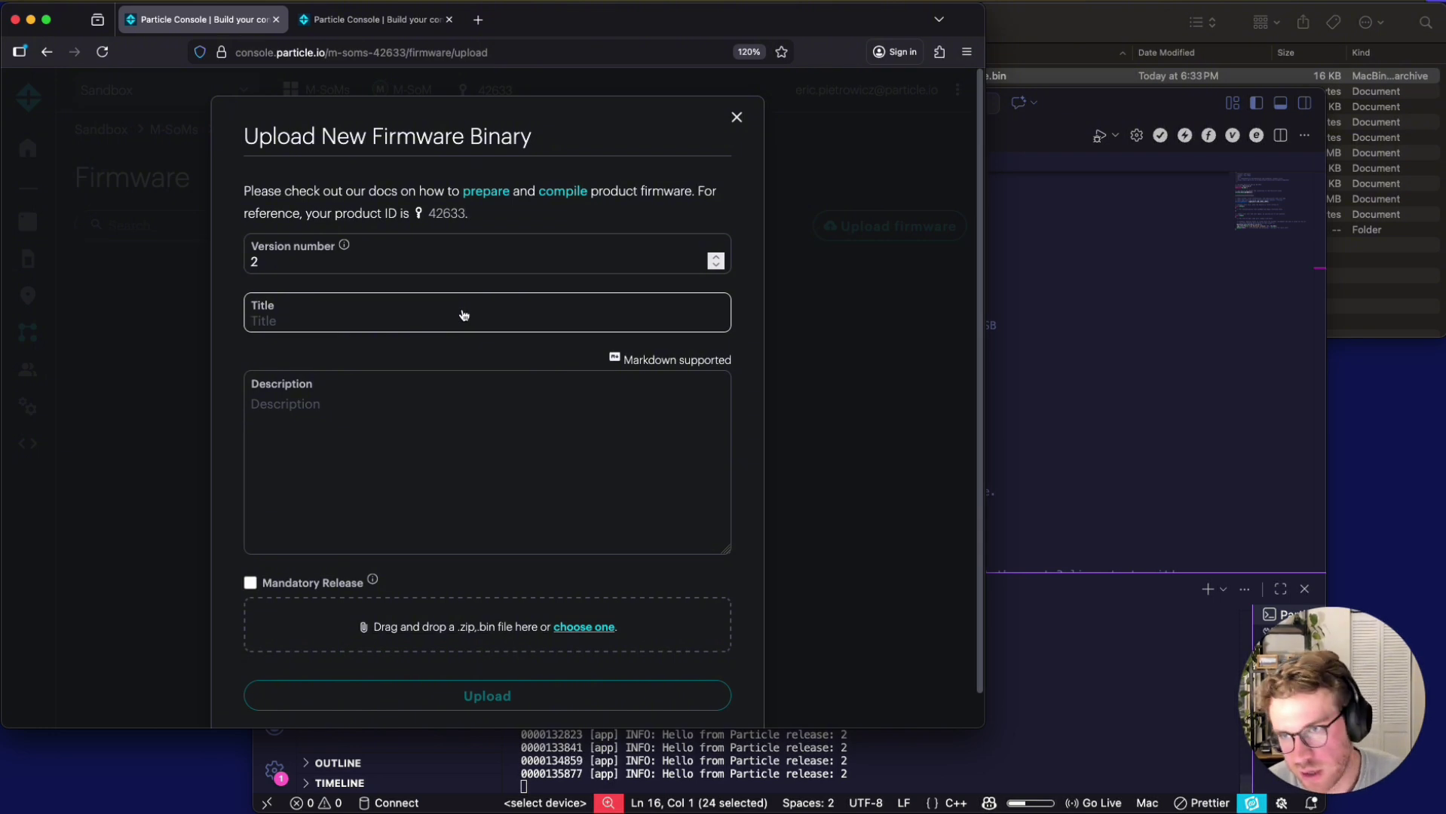
type("MyNe")
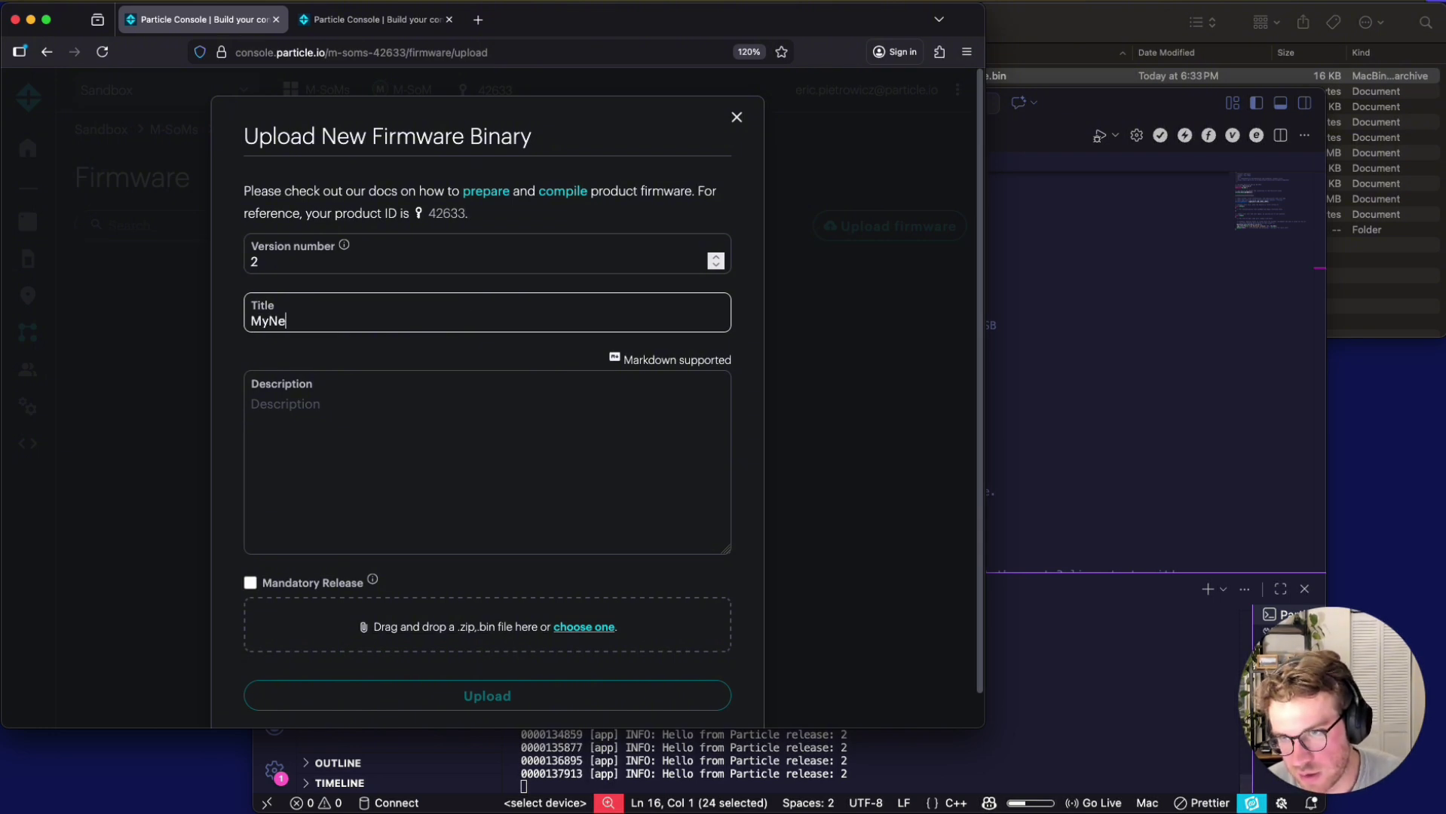
type("wRelease")
key("Tab")
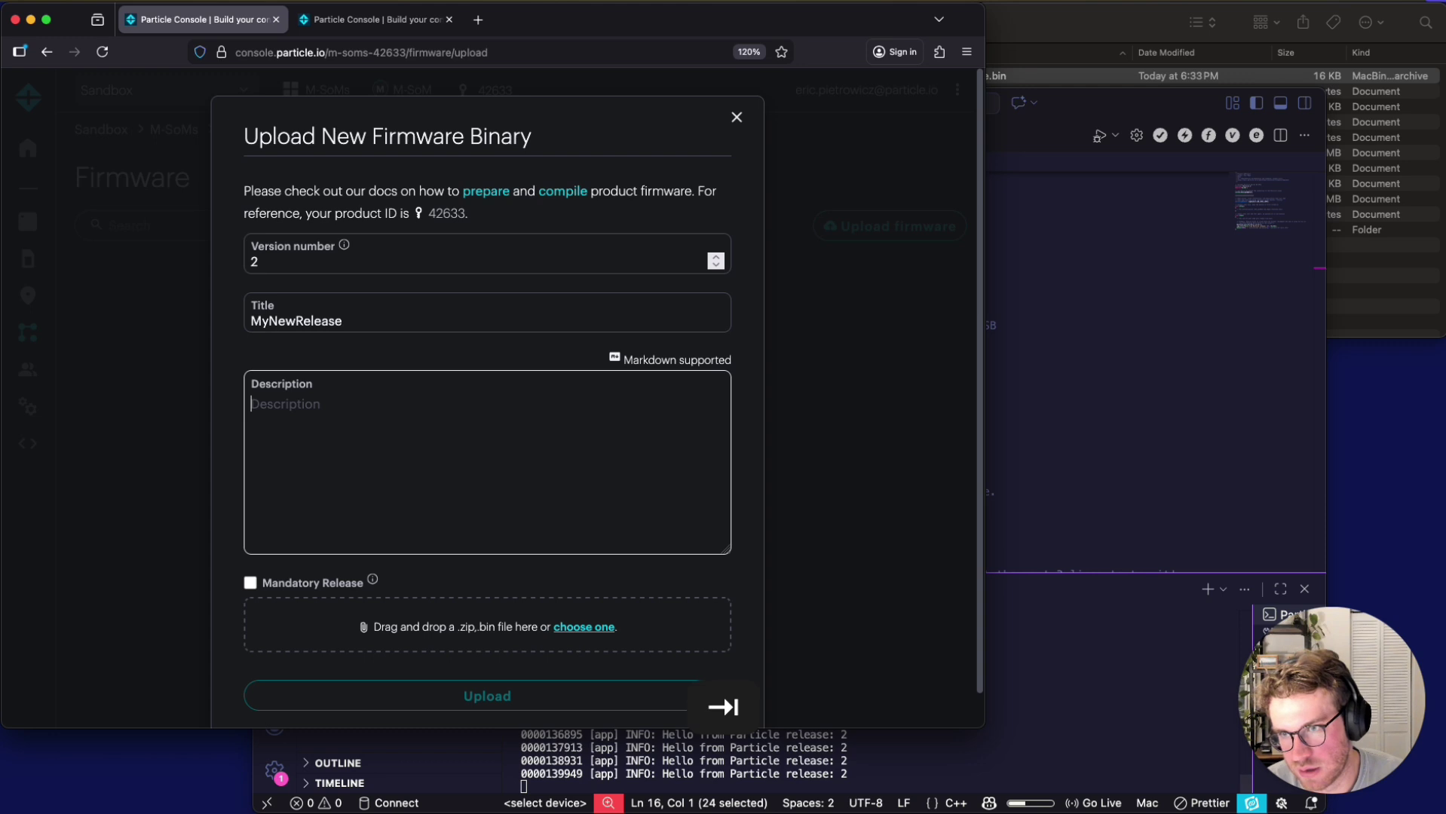
type("New release")
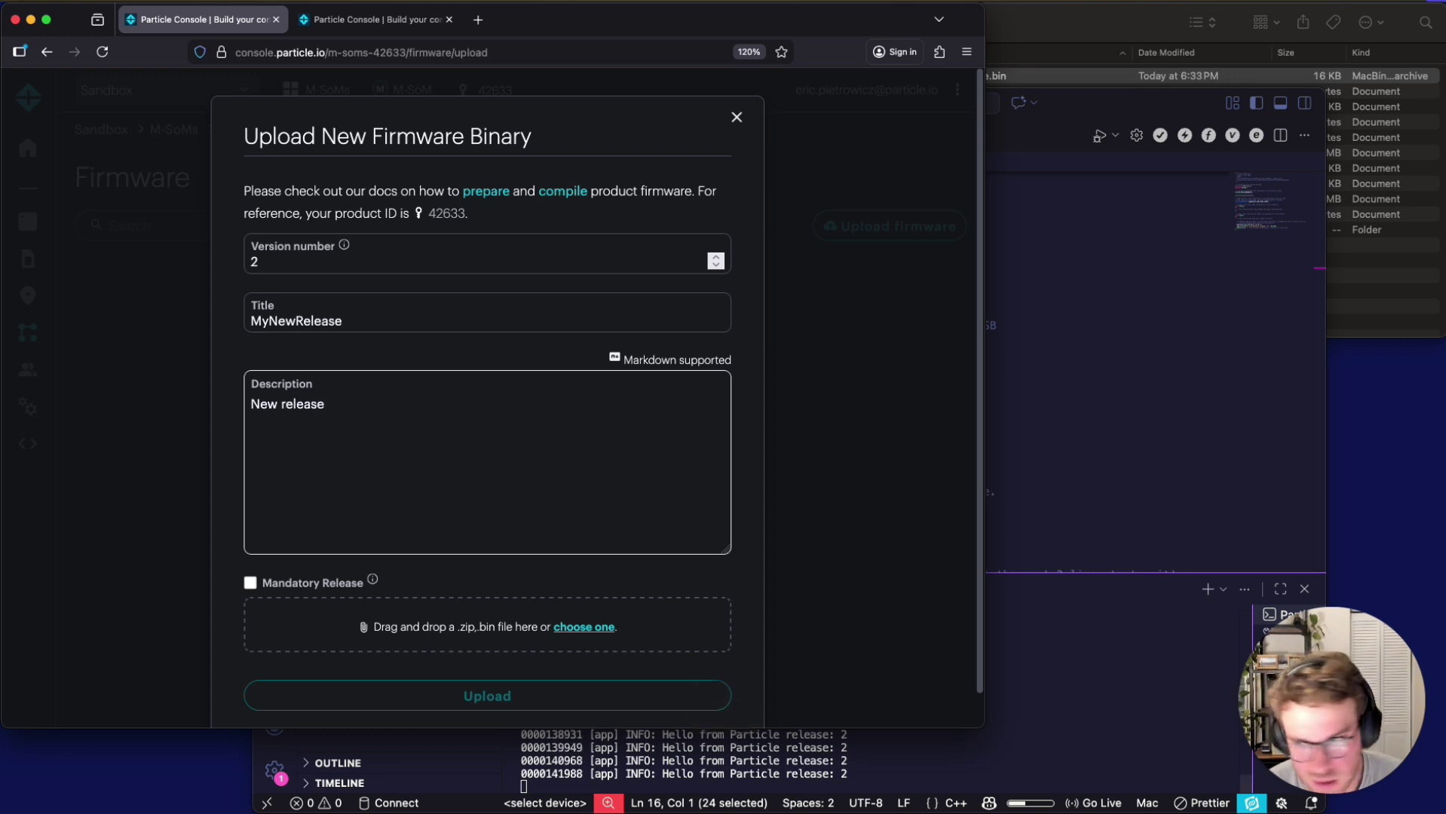
left_click(250, 583)
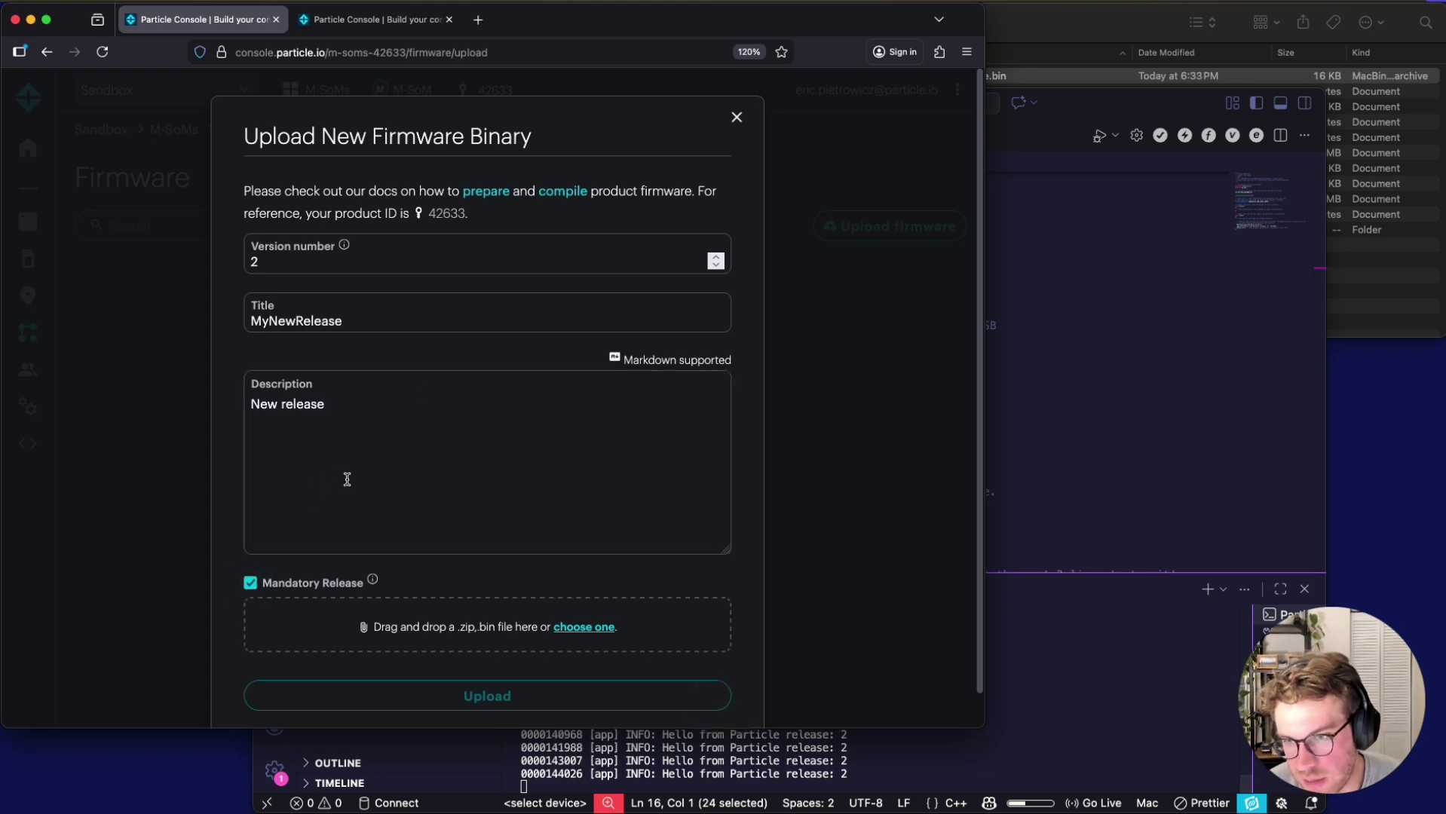
- Locate the compiled firmware files in the project's target/6.3.4/msom folder in VS Code and in Finder
left_click(1110, 27)
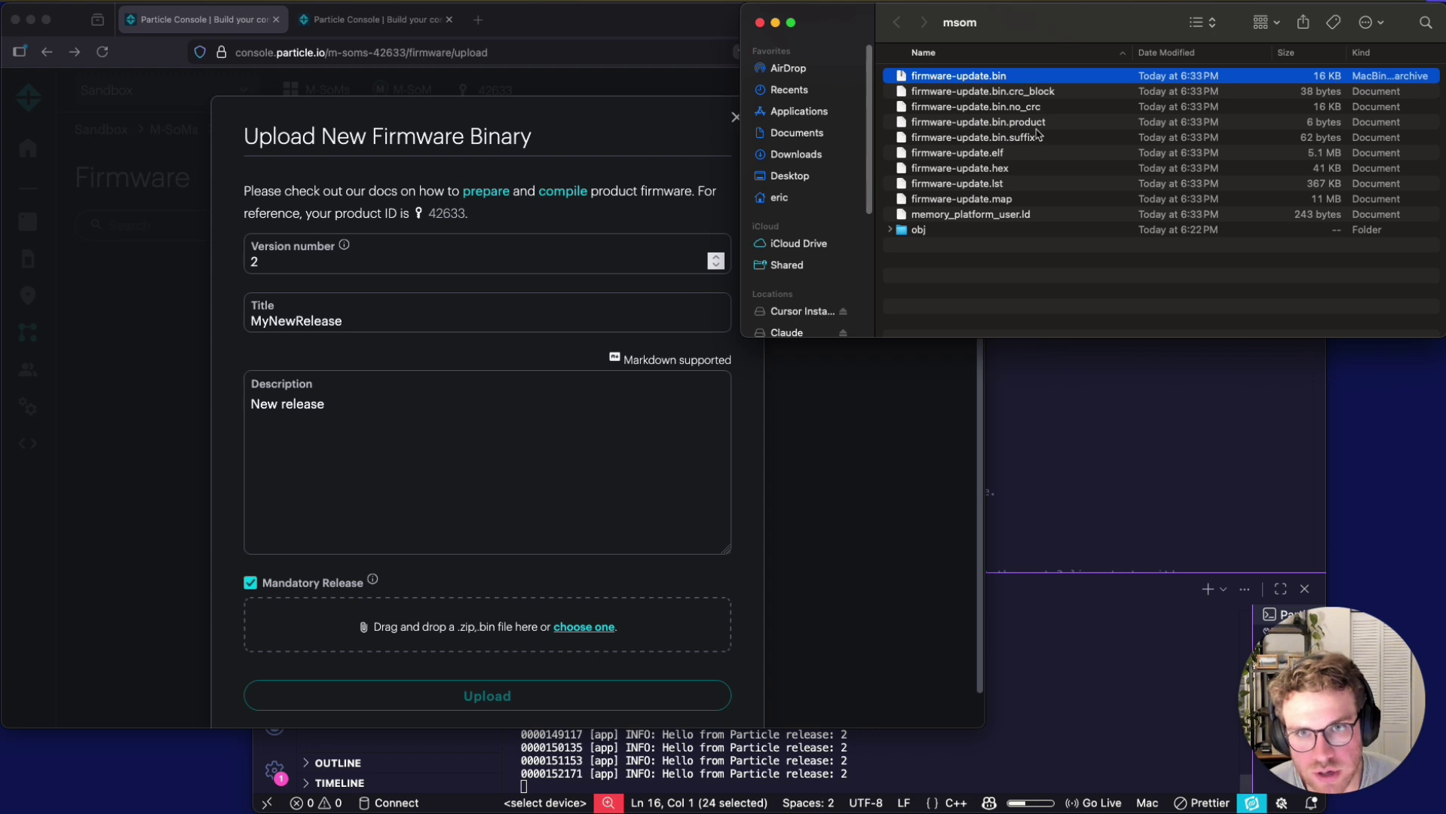
left_click(1066, 392)
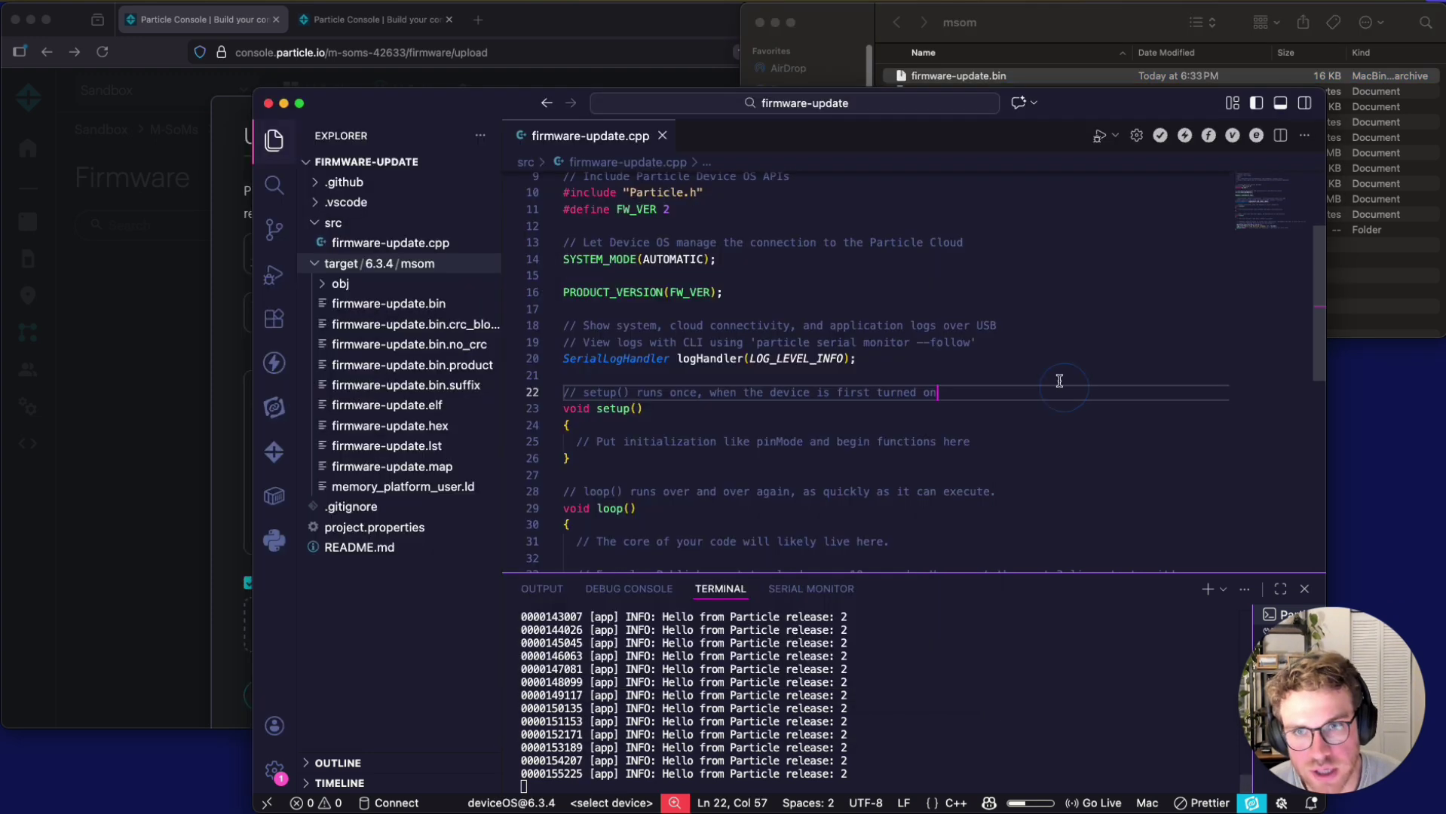
left_click(317, 264)
left_click(377, 269)
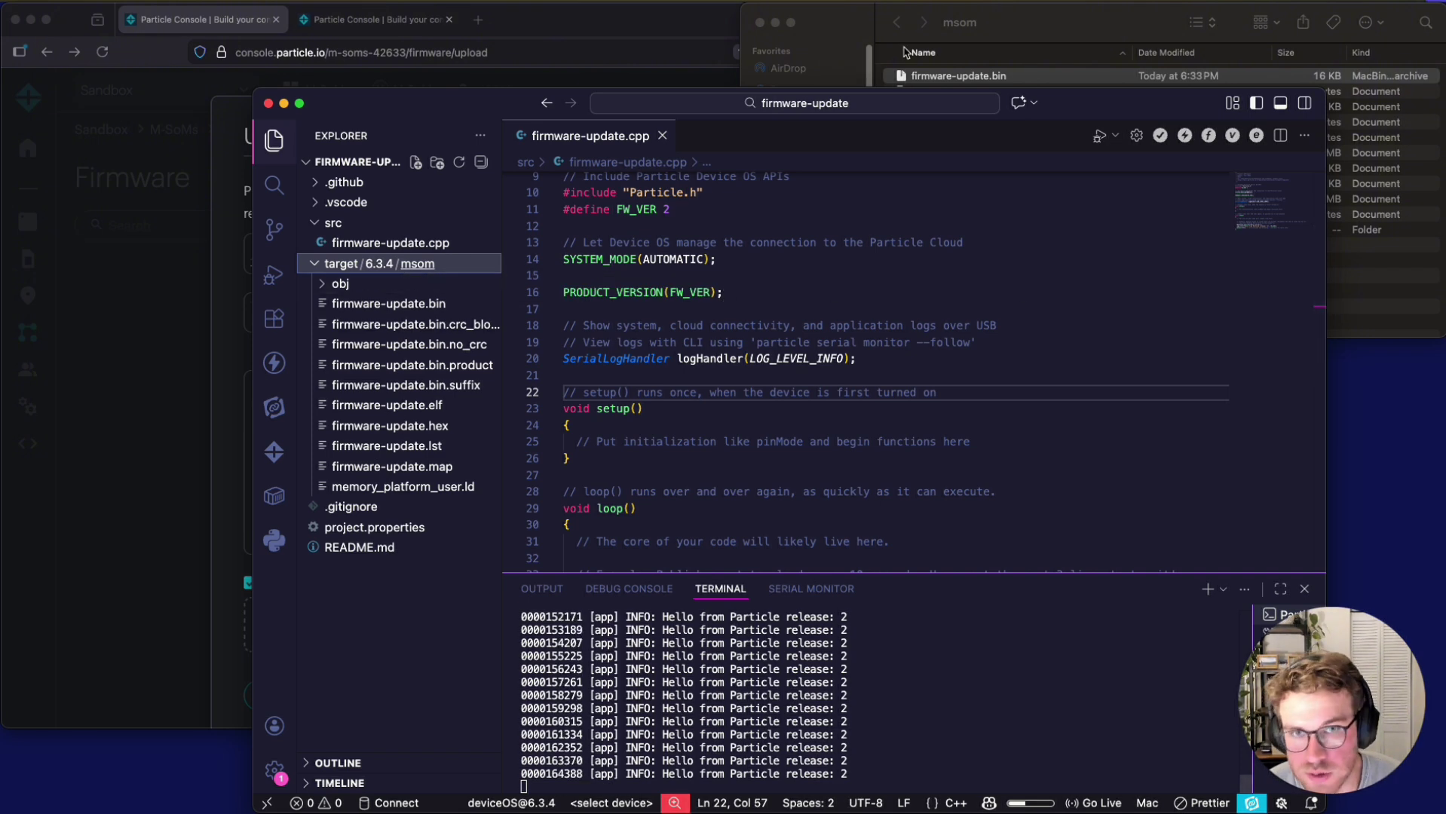
left_click(1051, 36)
left_click(96, 414)
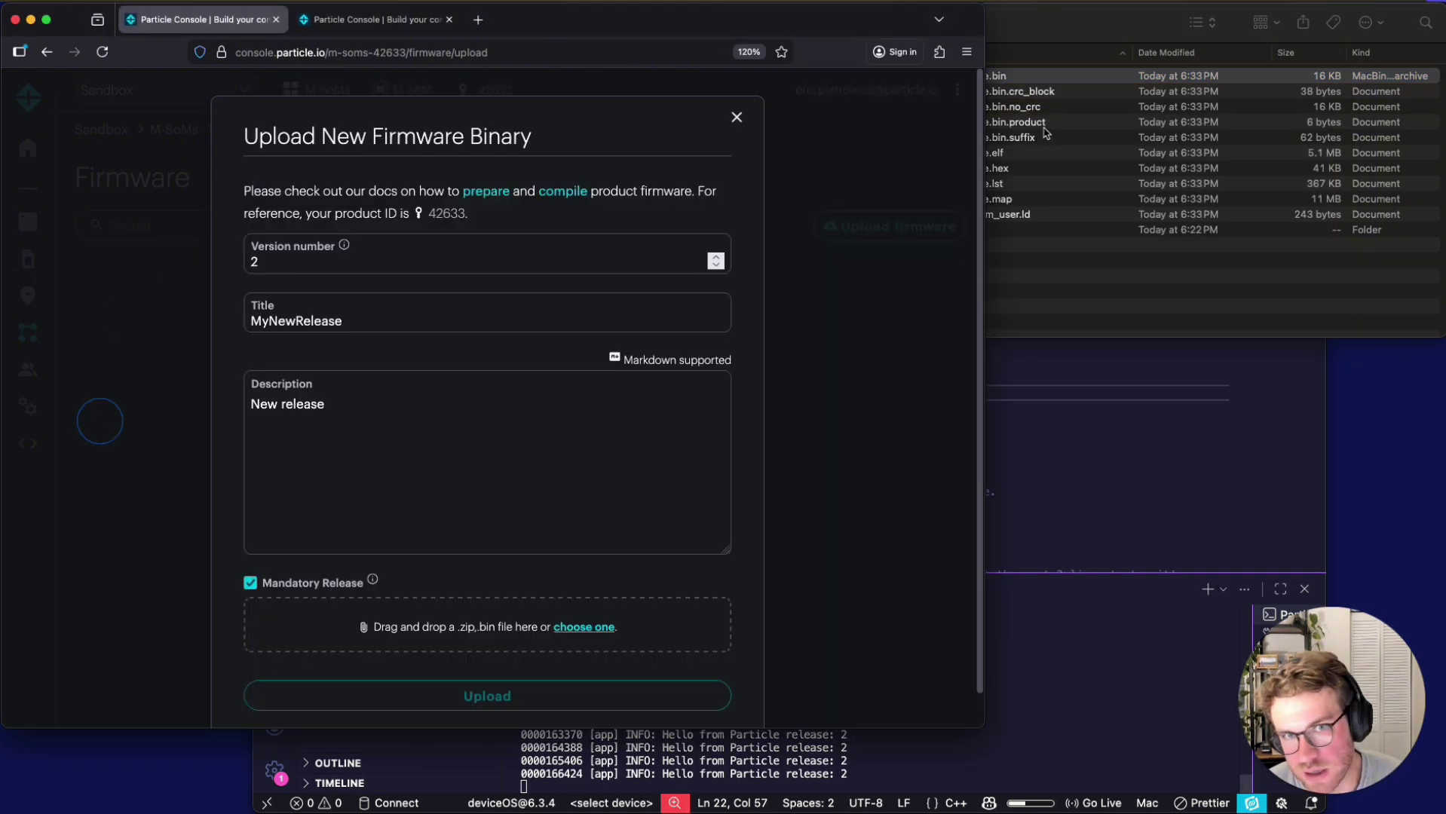
- Attach firmware-update.bin from the Finder msom folder to the upload form and upload the firmware
left_click(1097, 76)
left_click_drag(1065, 81, 499, 624)
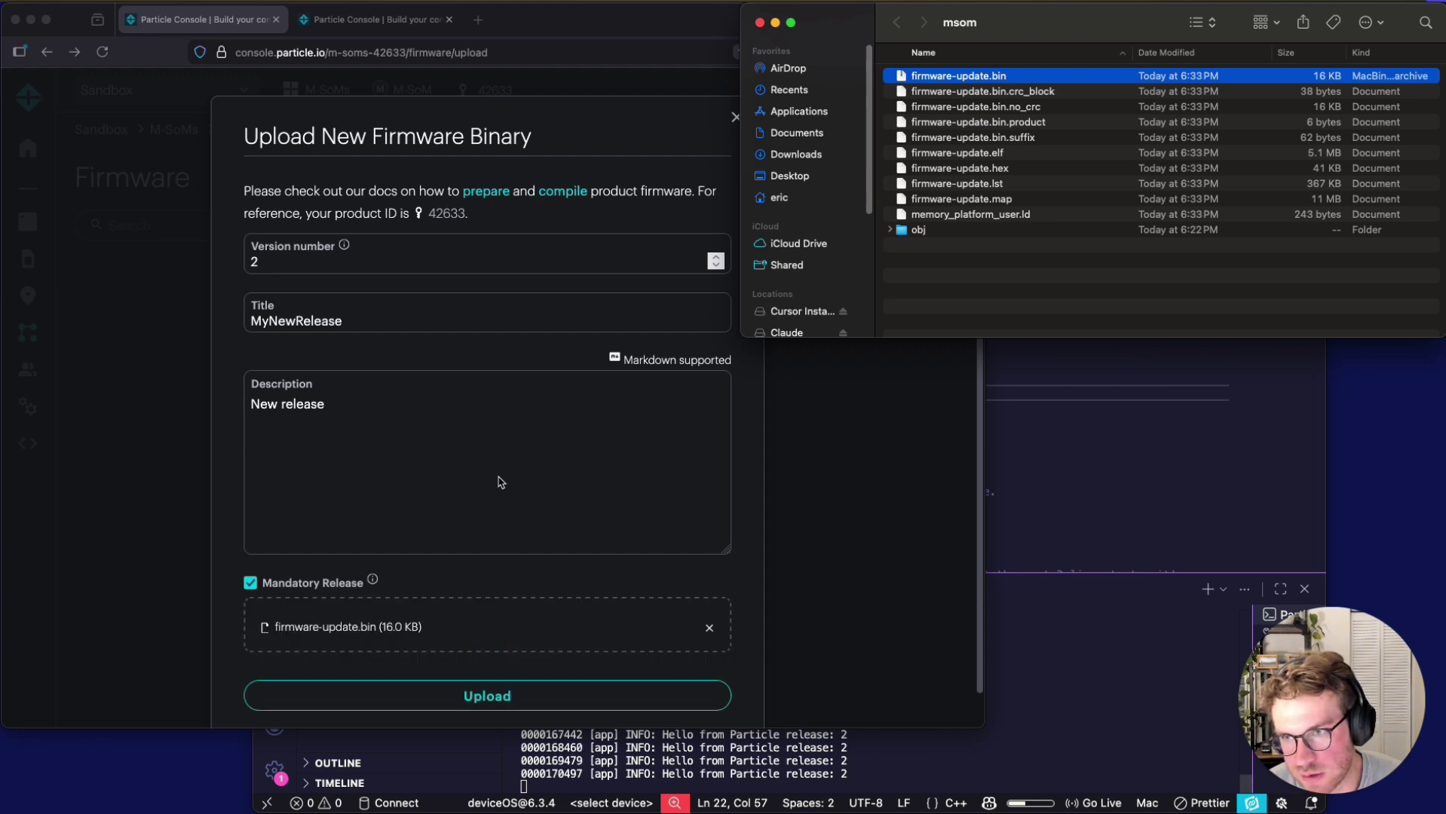
left_click(471, 662)
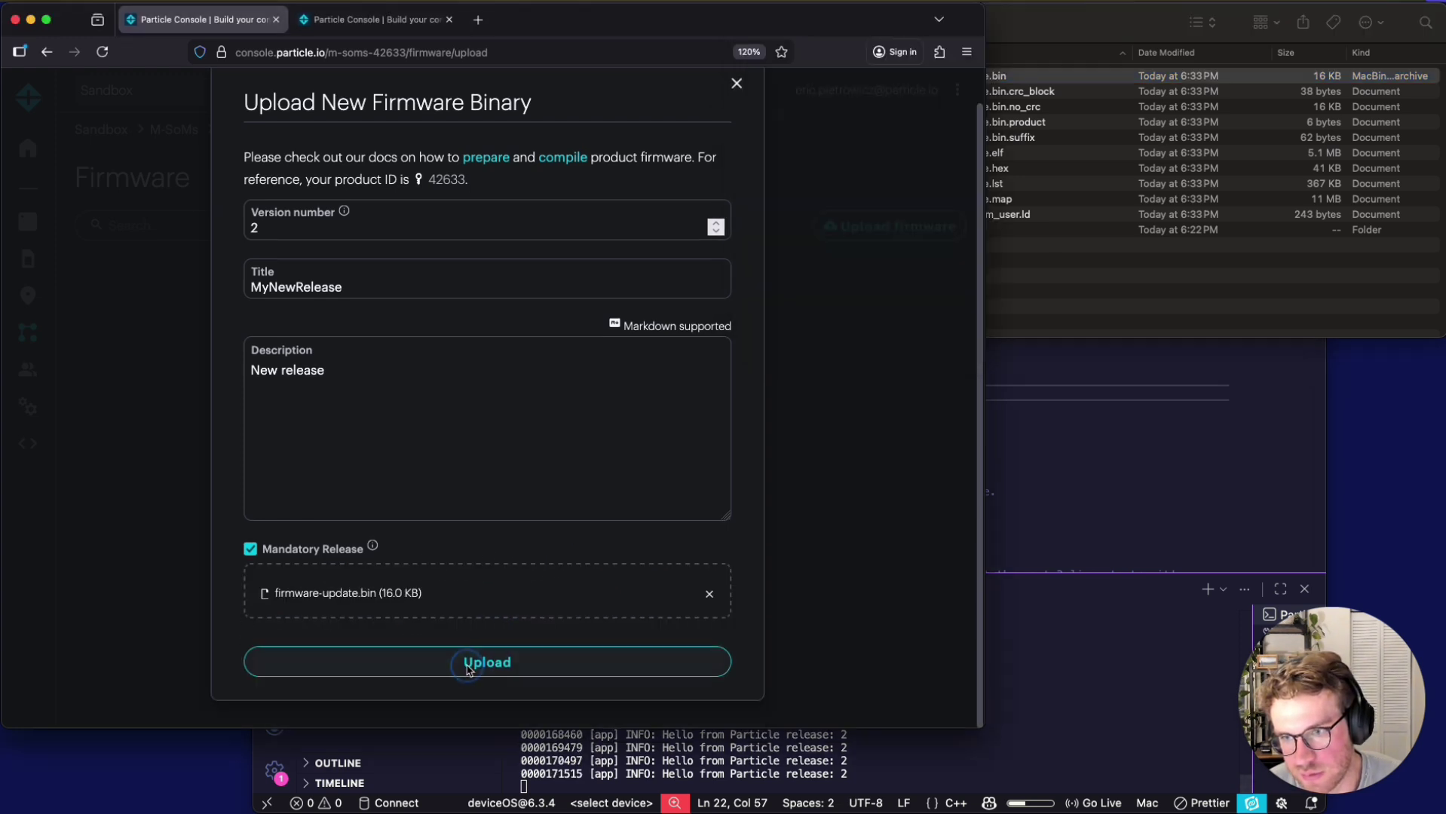
left_click(530, 667)
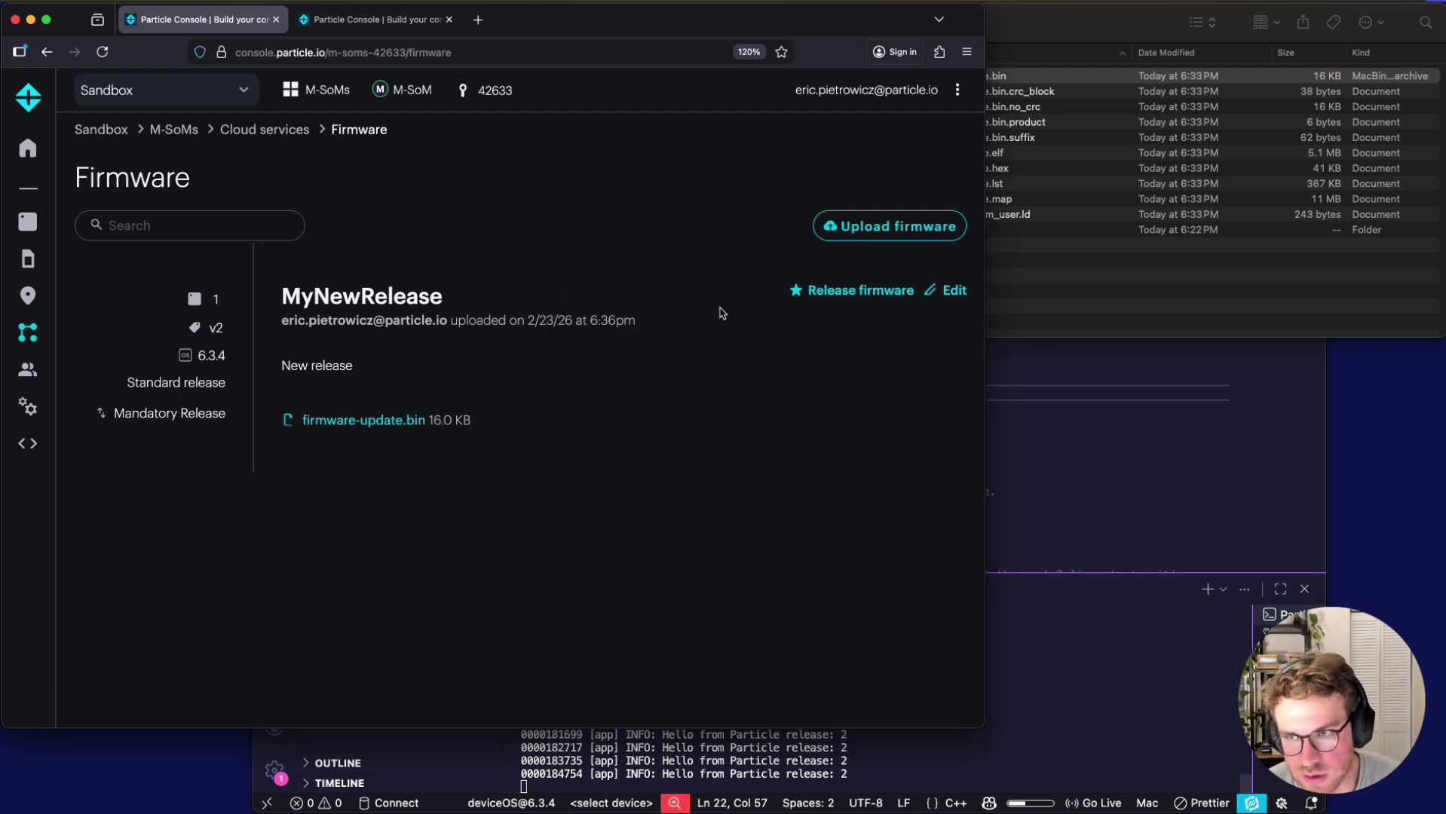
- Start releasing the MyNewRelease firmware, targeting the Product default group with the Intelligent release type
left_click(812, 294)
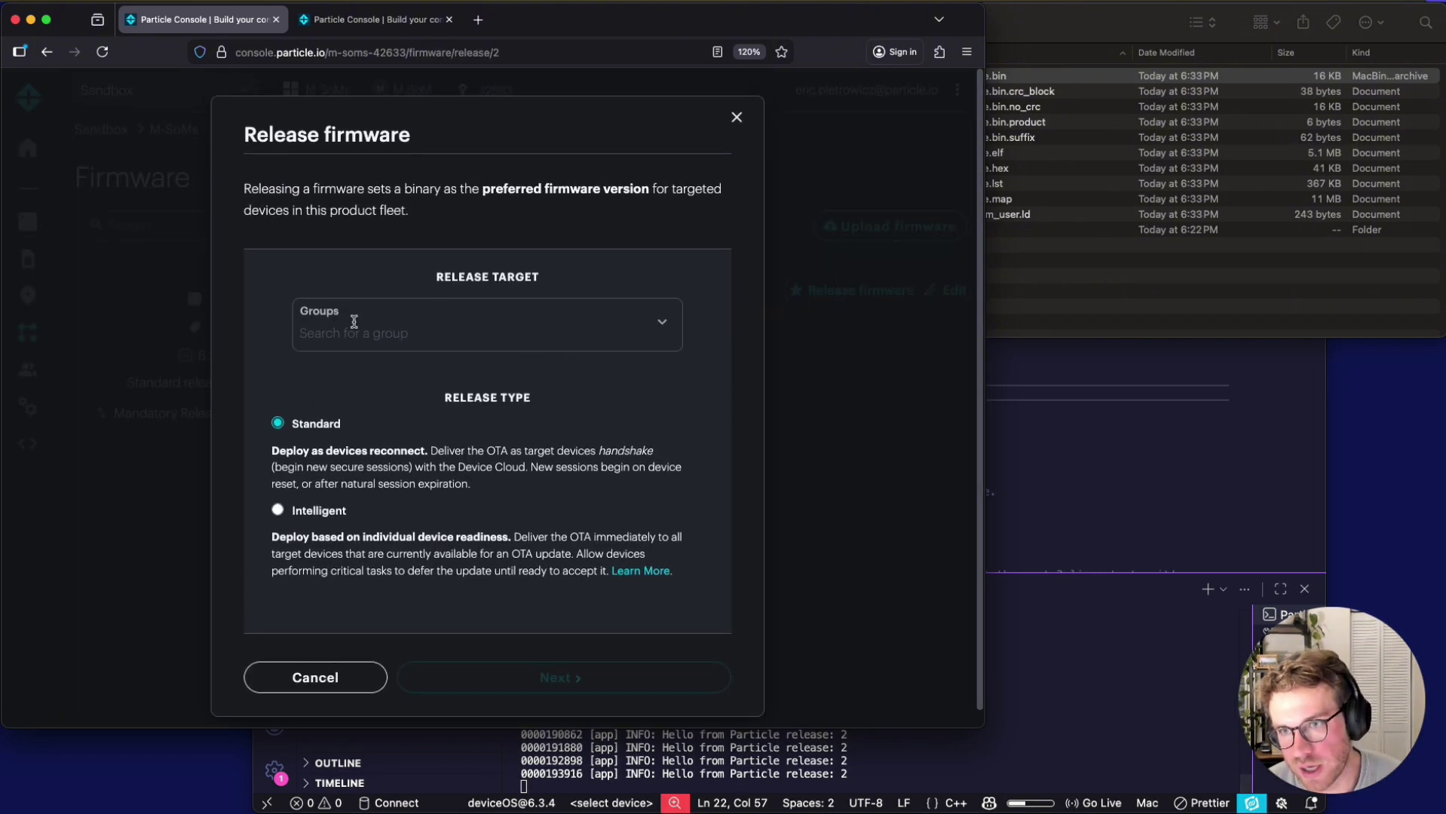
left_click(429, 324)
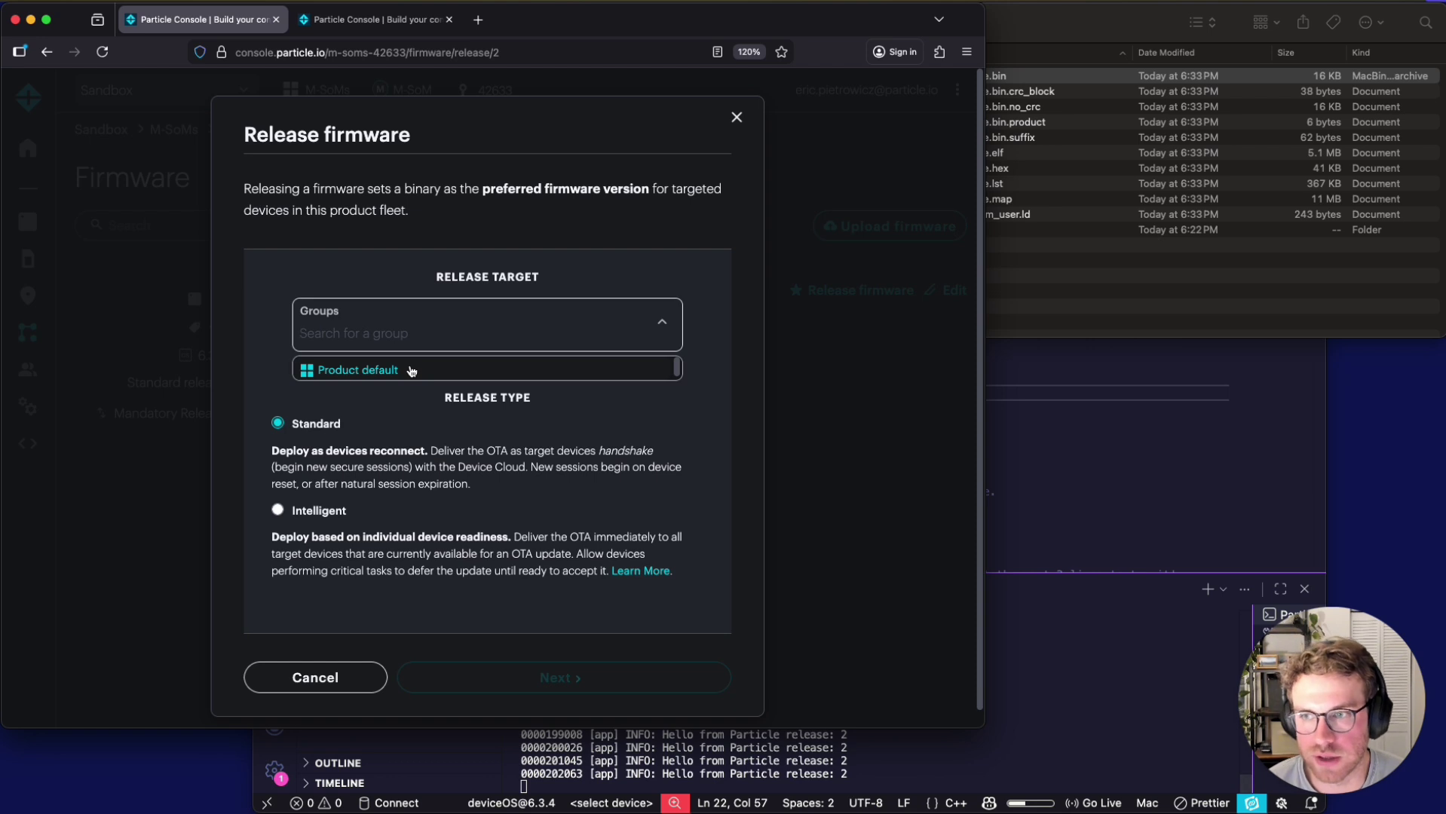
left_click(411, 371)
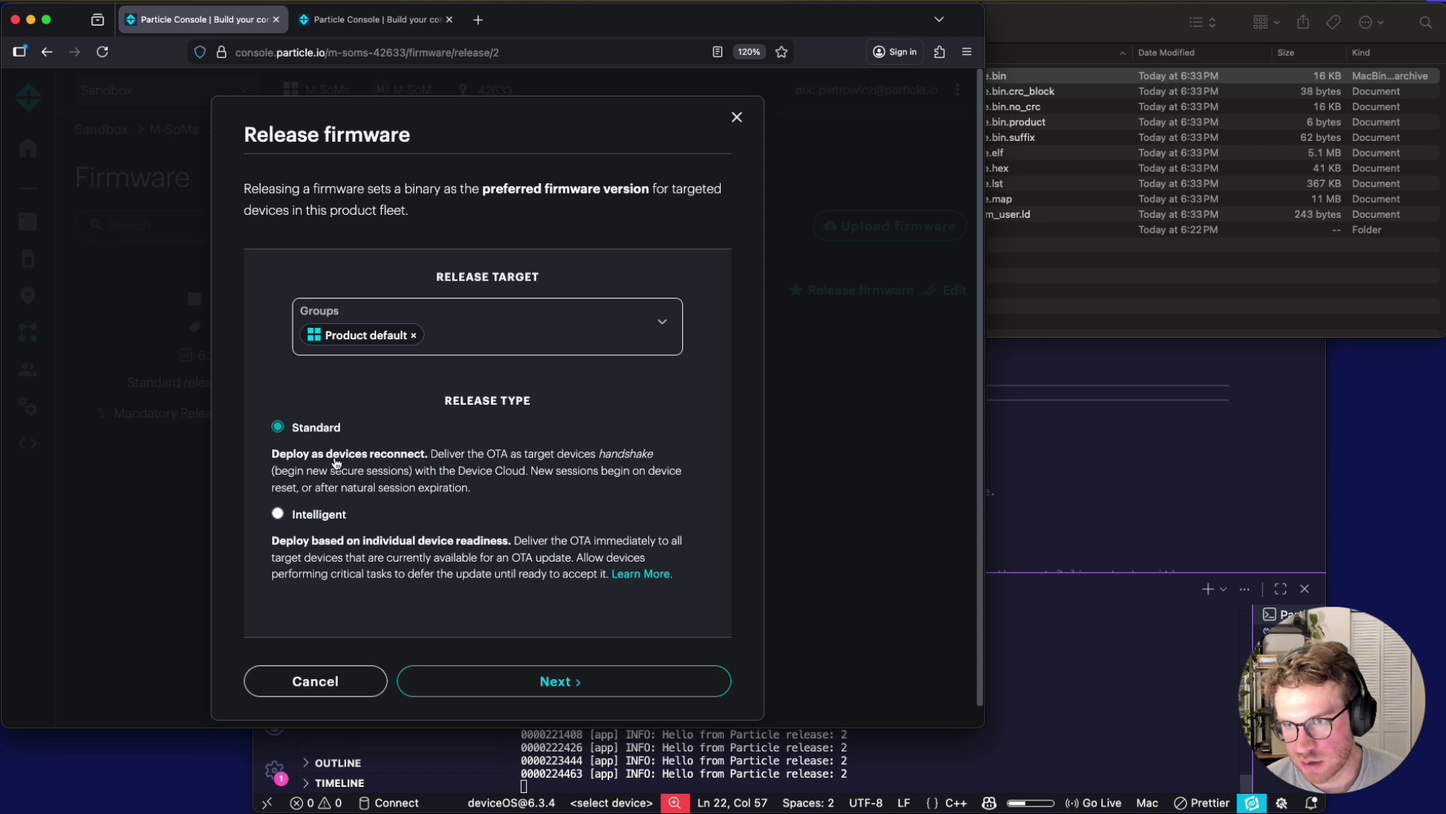
left_click(322, 512)
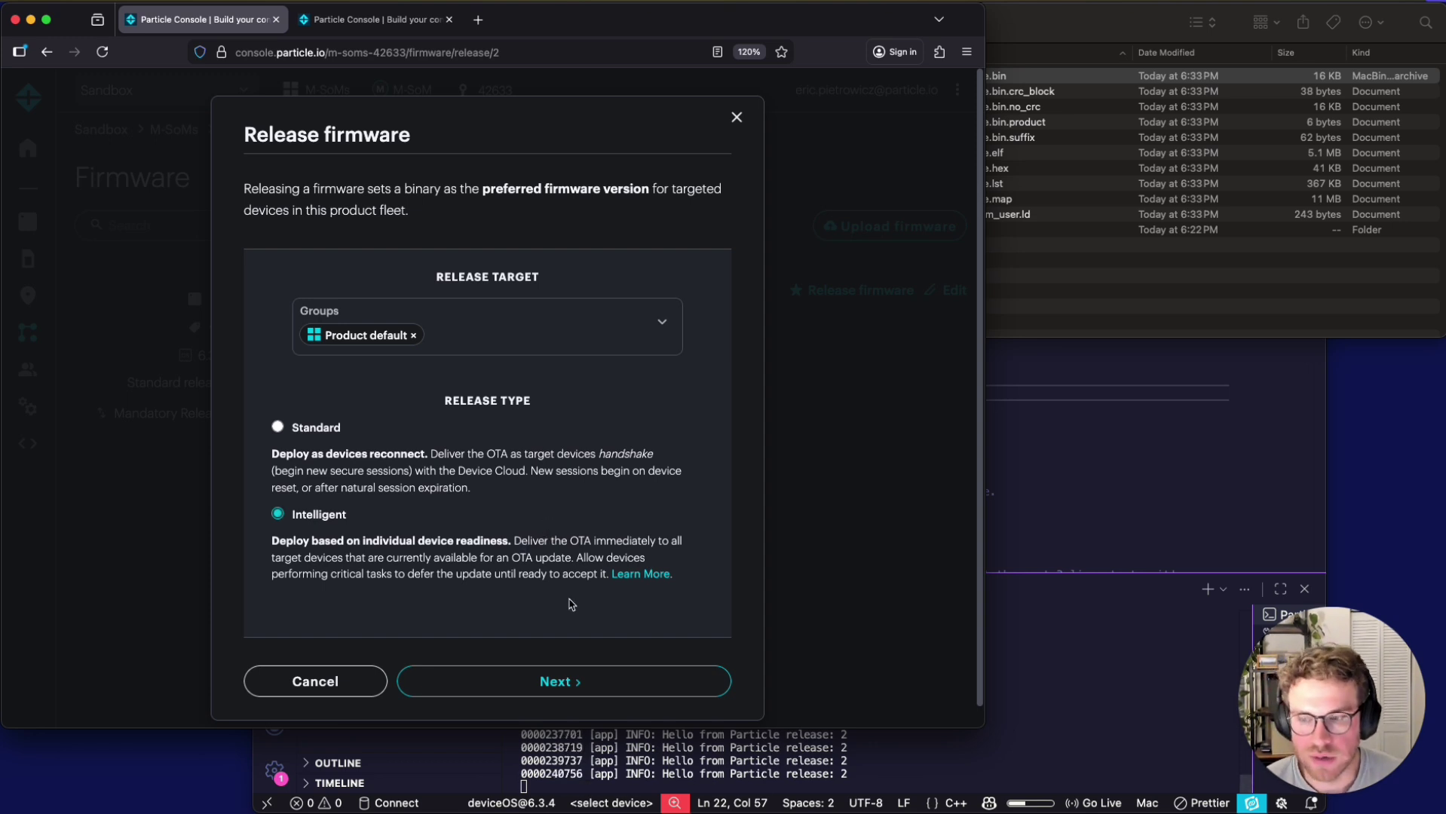
- Continue to the release review and acknowledge that the release triggers an immediate OTA update on online target devices
left_click(552, 682)
scroll(584, 519, "down", 2)
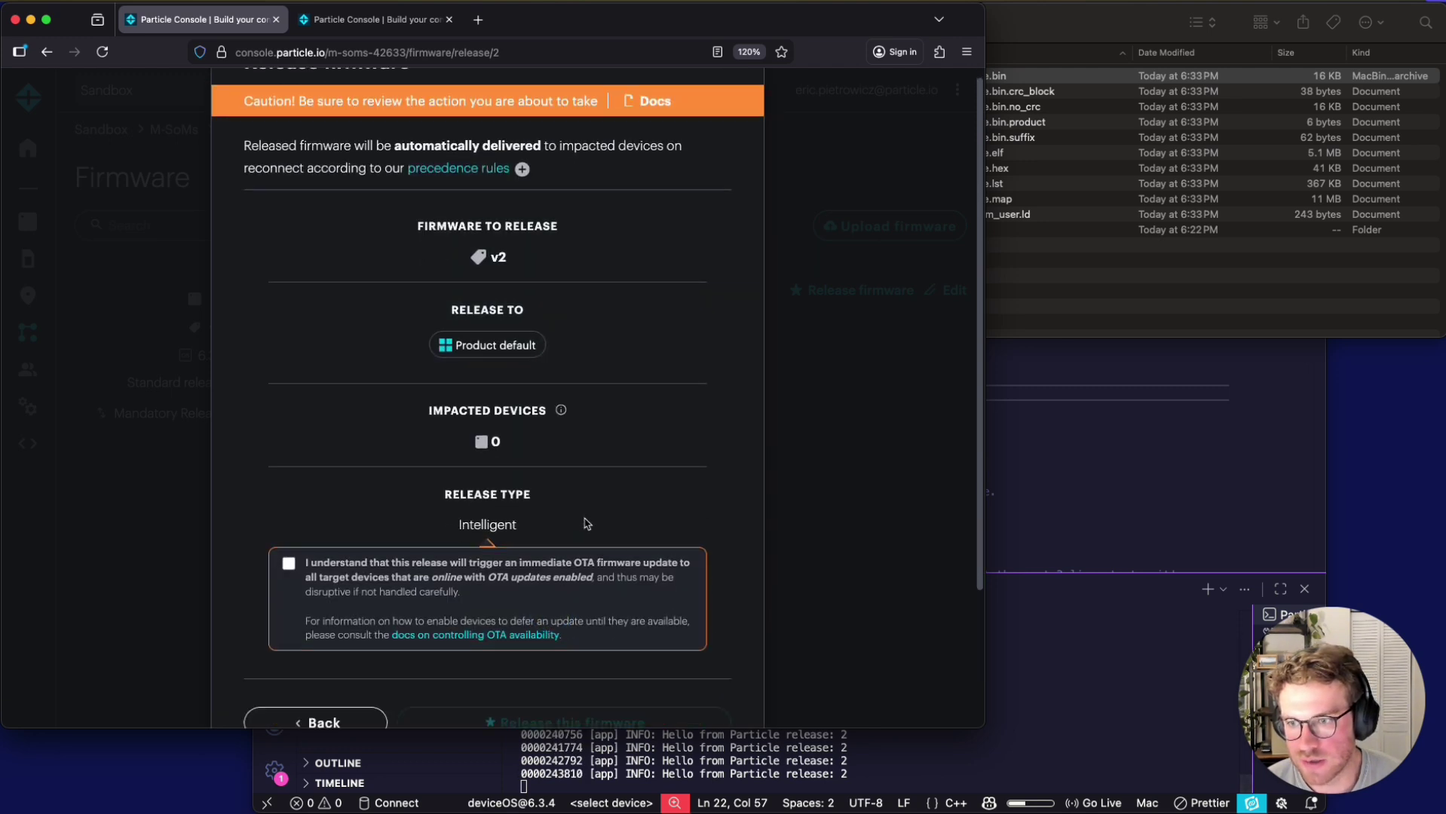
left_click(289, 522)
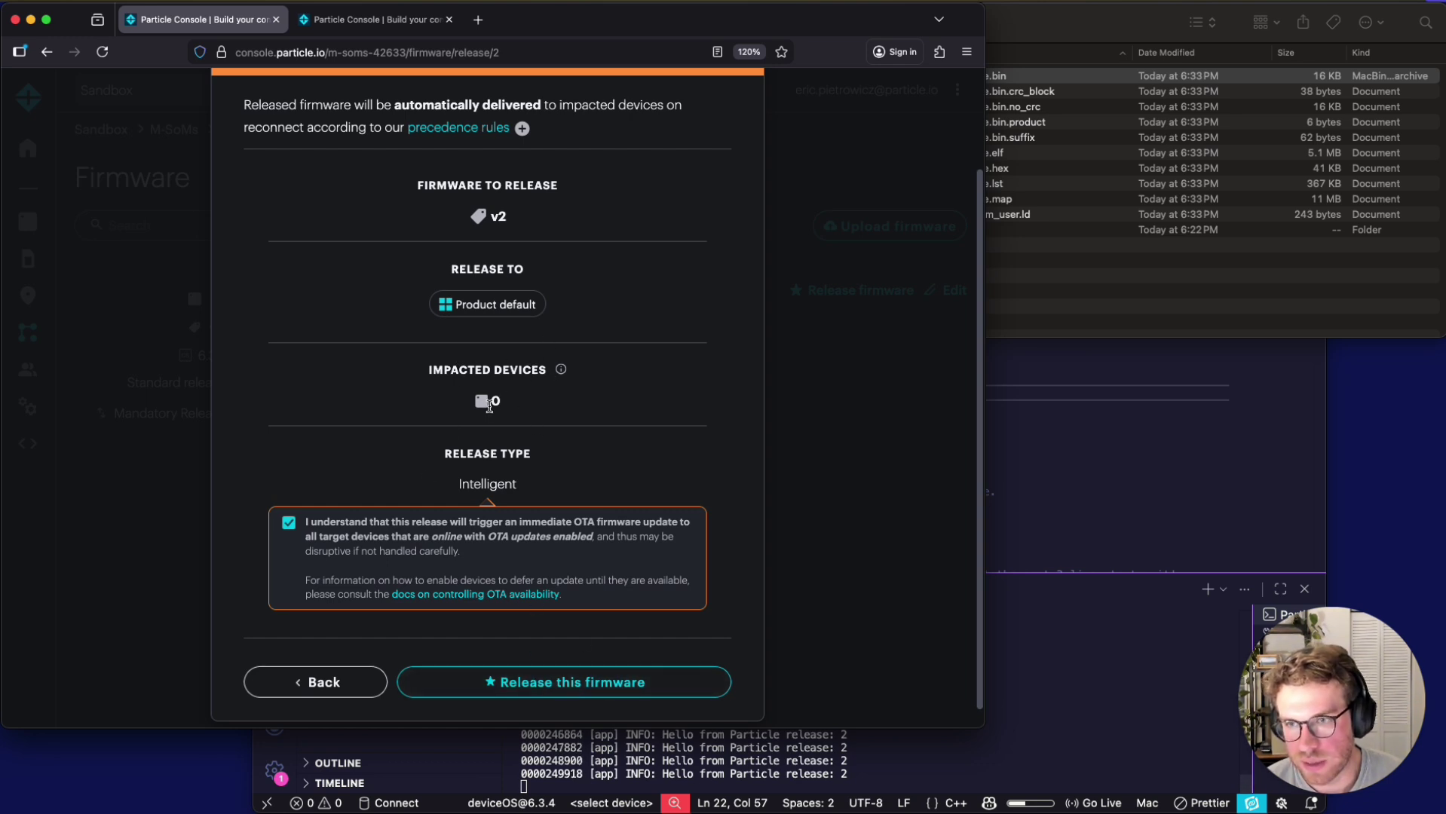
- Check the firmware version logged in the VS Code terminal, and review the impacted devices in the Particle Console release summary
left_click(1022, 443)
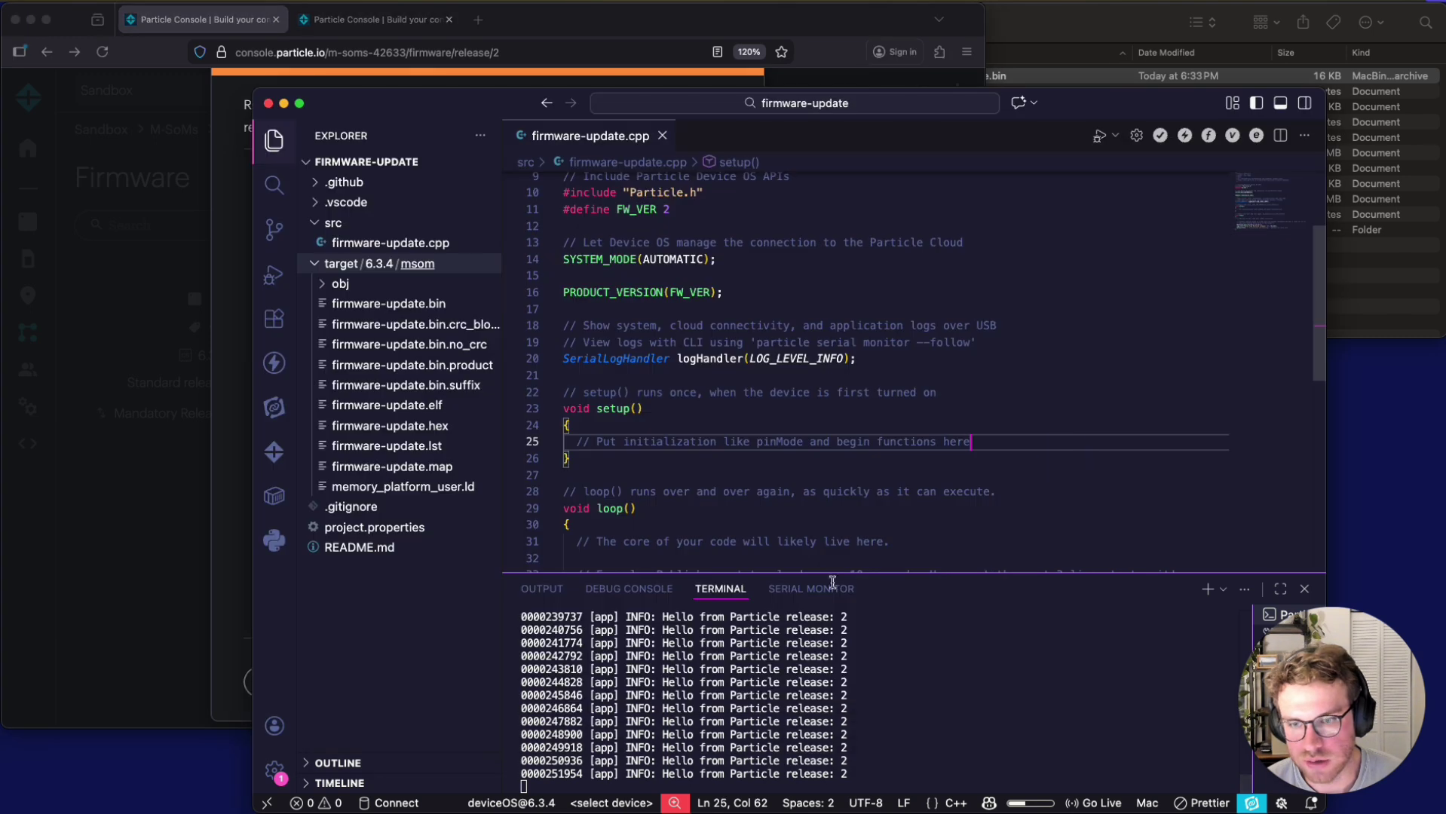
left_click_drag(852, 724, 653, 721)
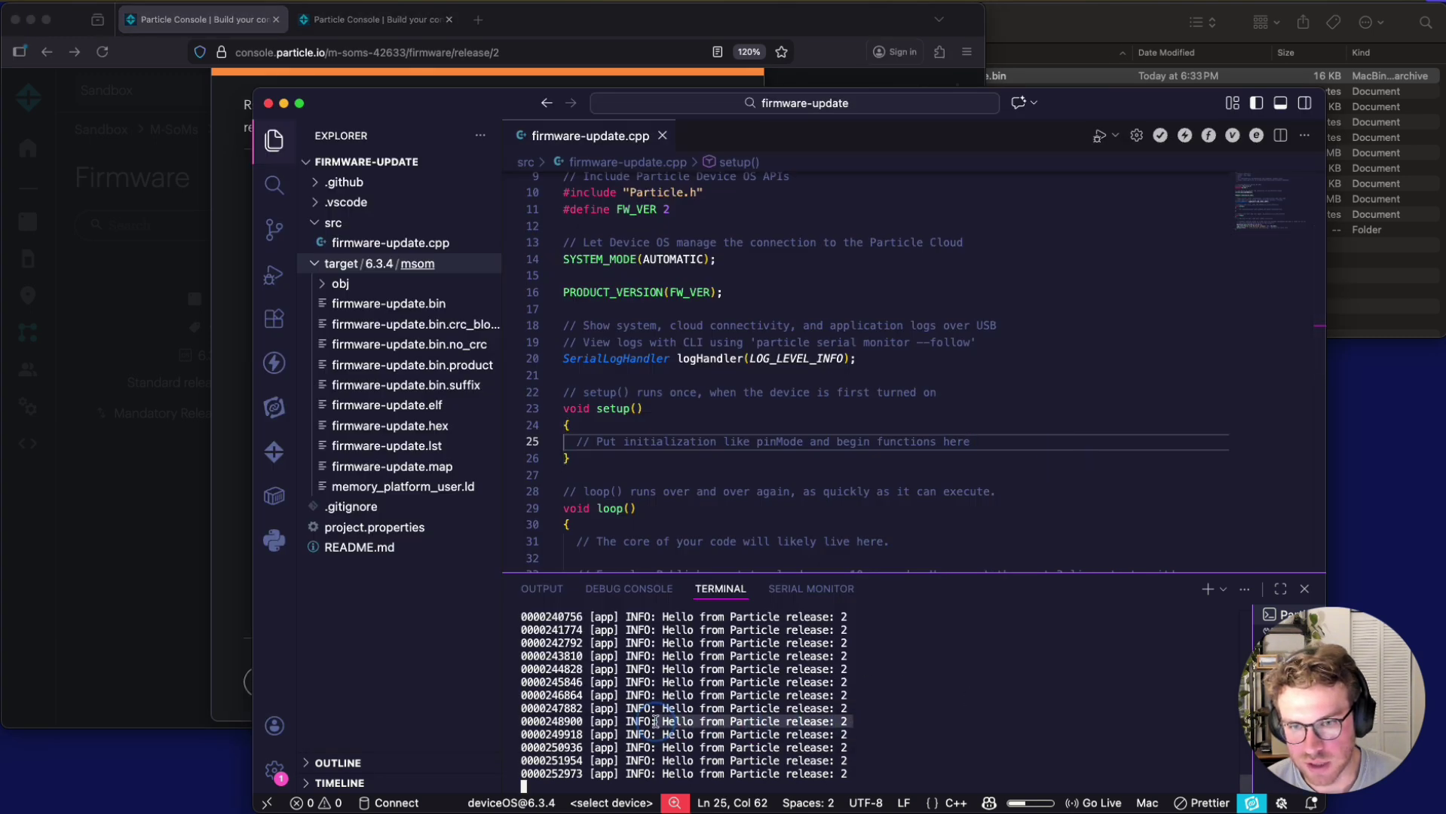
left_click(214, 515)
scroll(520, 561, "down", 1)
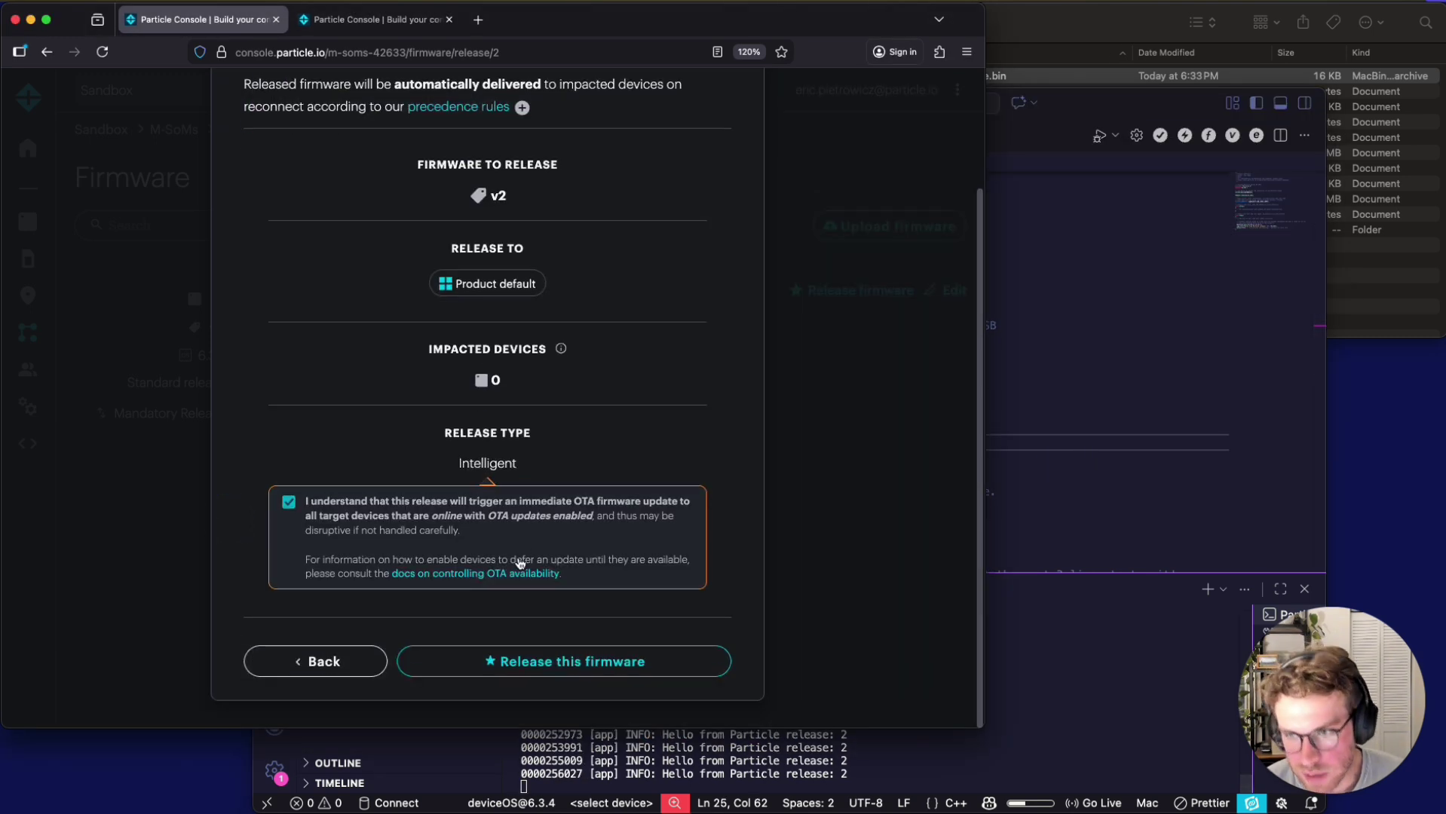
scroll(558, 482, "up", 2)
scroll(528, 588, "down", 2)
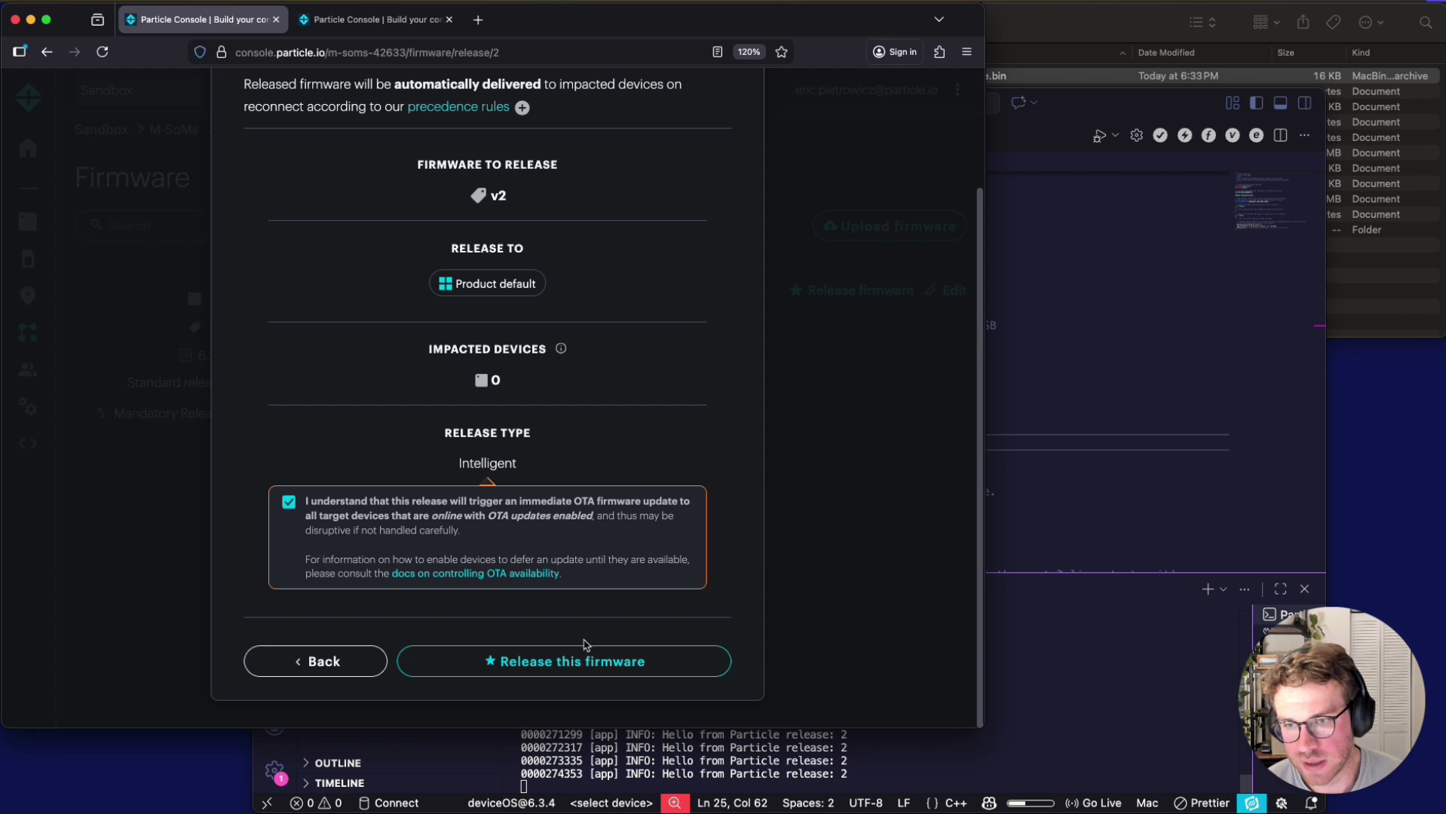
- Release the v2 firmware to the Product default group and check the group's entry on the Firmware page
left_click(582, 661)
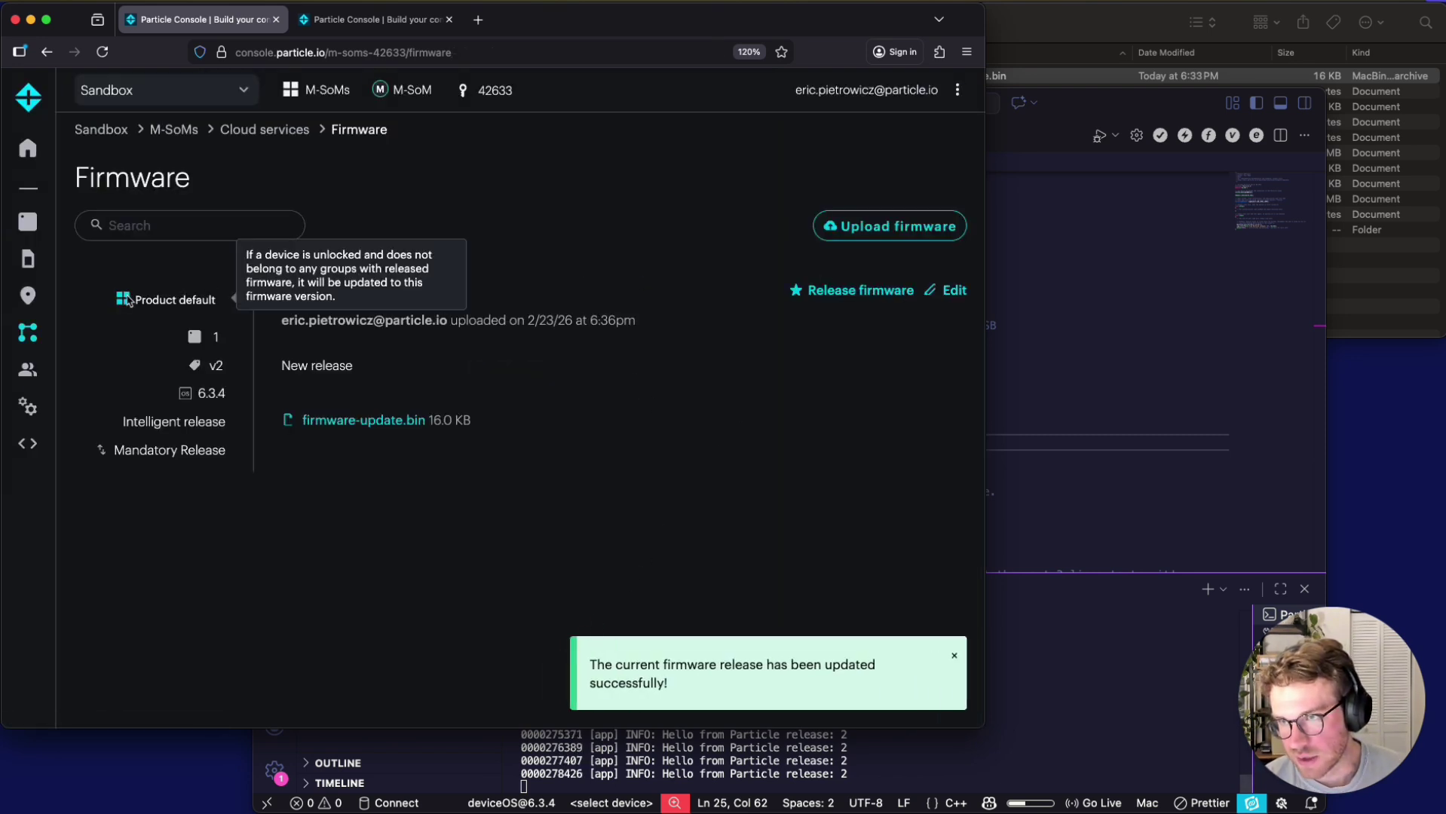
left_click(198, 300)
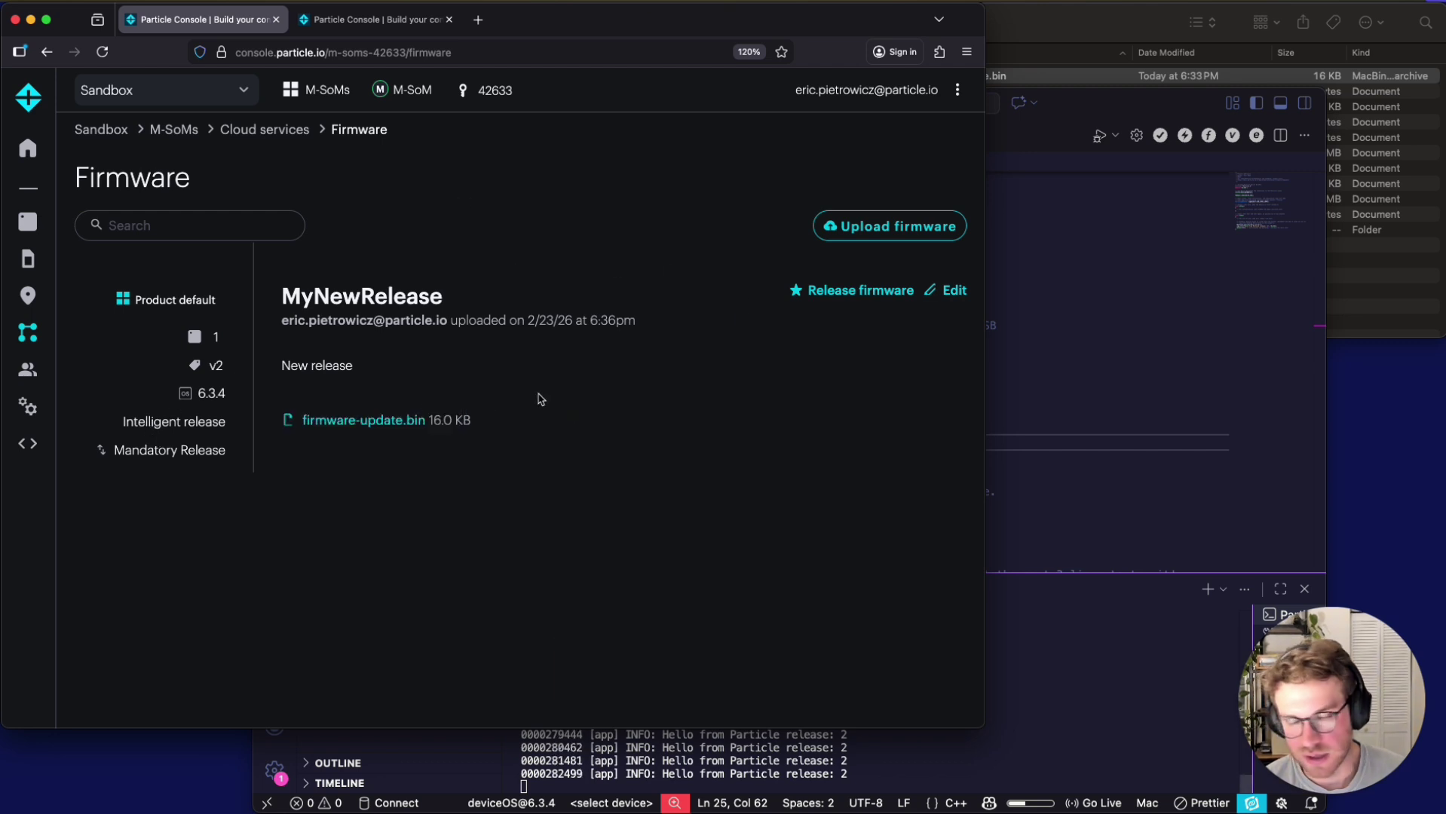
- Switch to VS Code, set FW_VER to 1 in firmware-update.cpp, save the file, and flash the application locally
left_click(1094, 265)
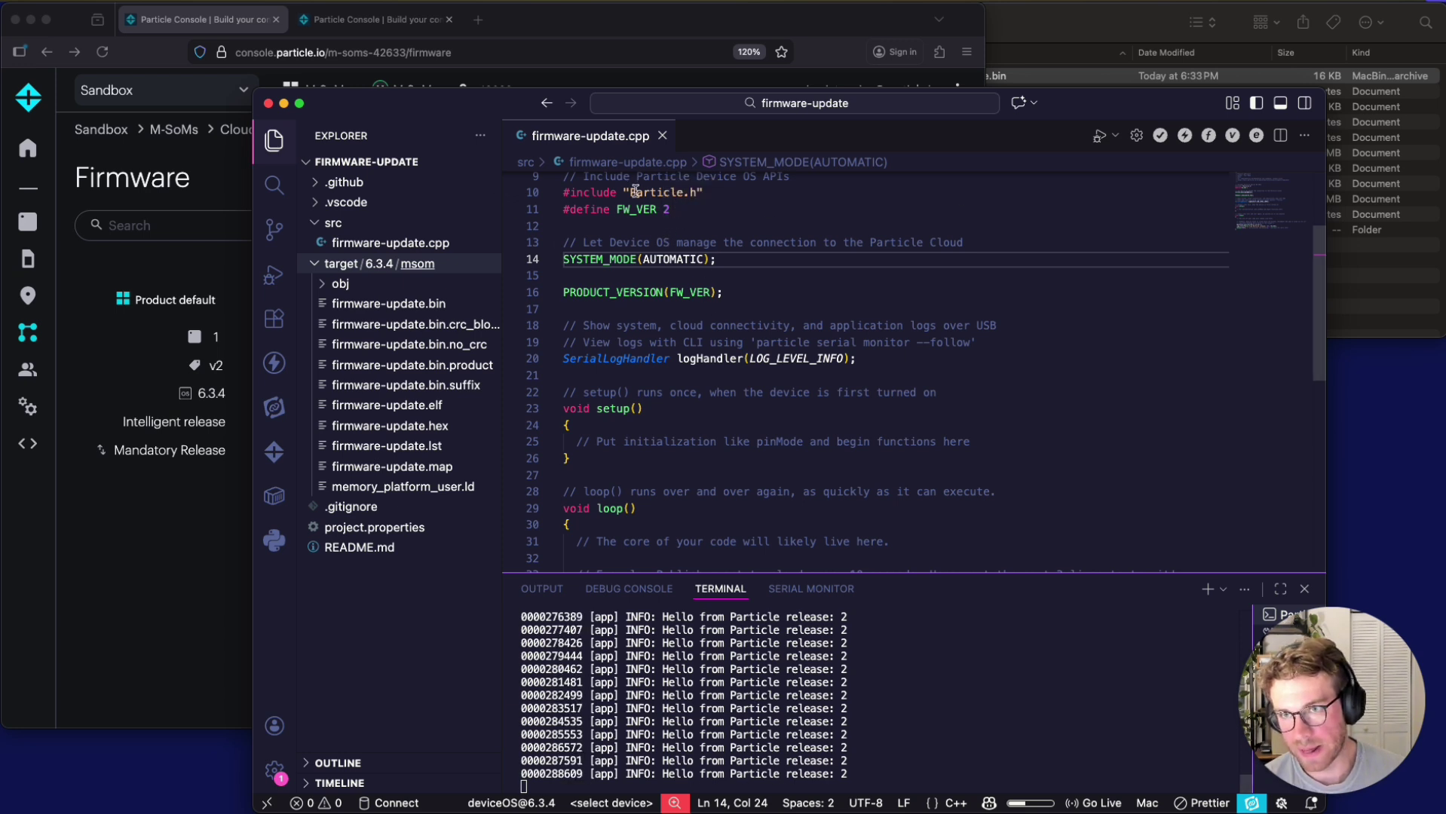
left_click(710, 211)
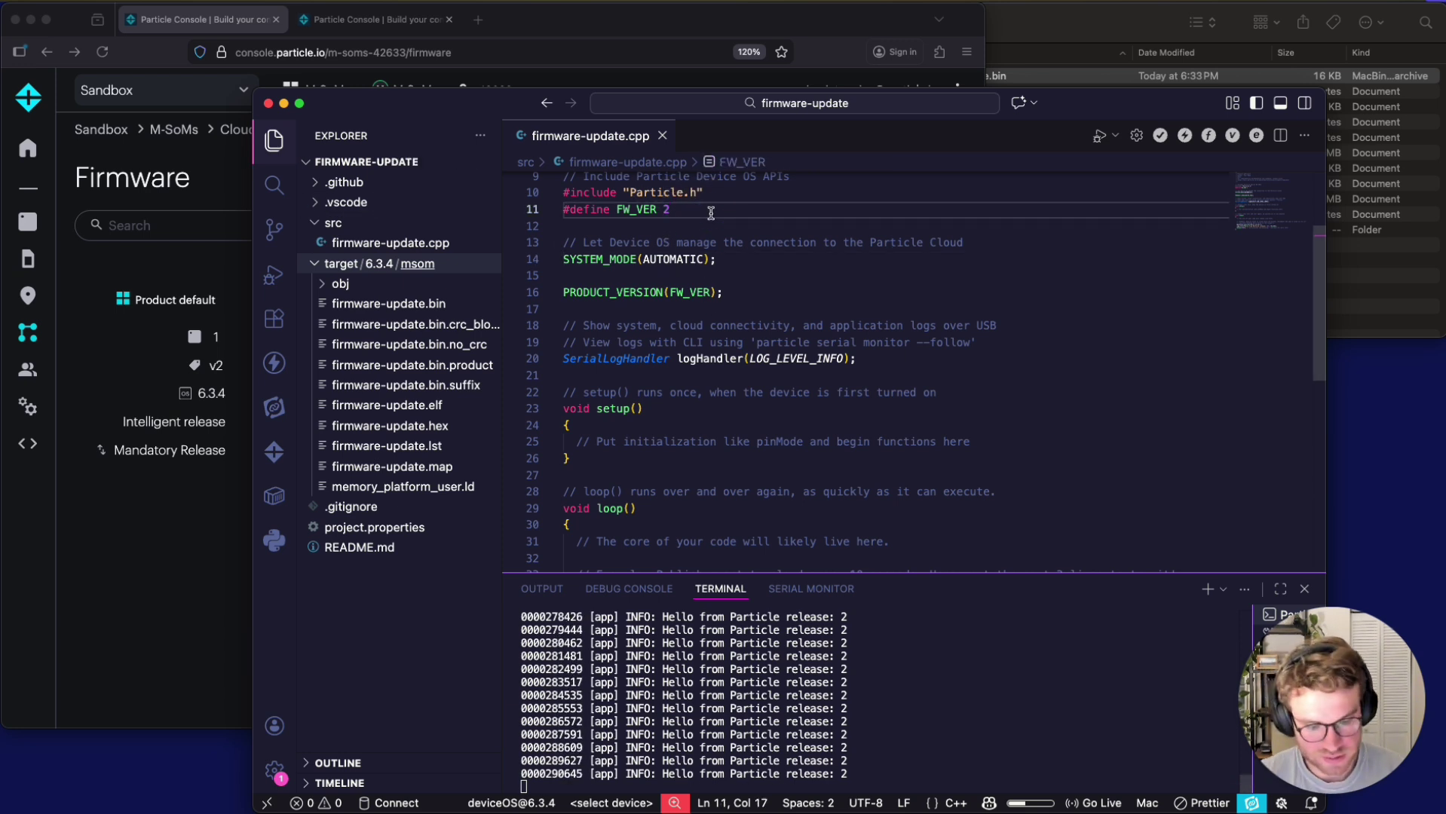
scroll(711, 213, "up", 1)
key("BackSpace")
type("1")
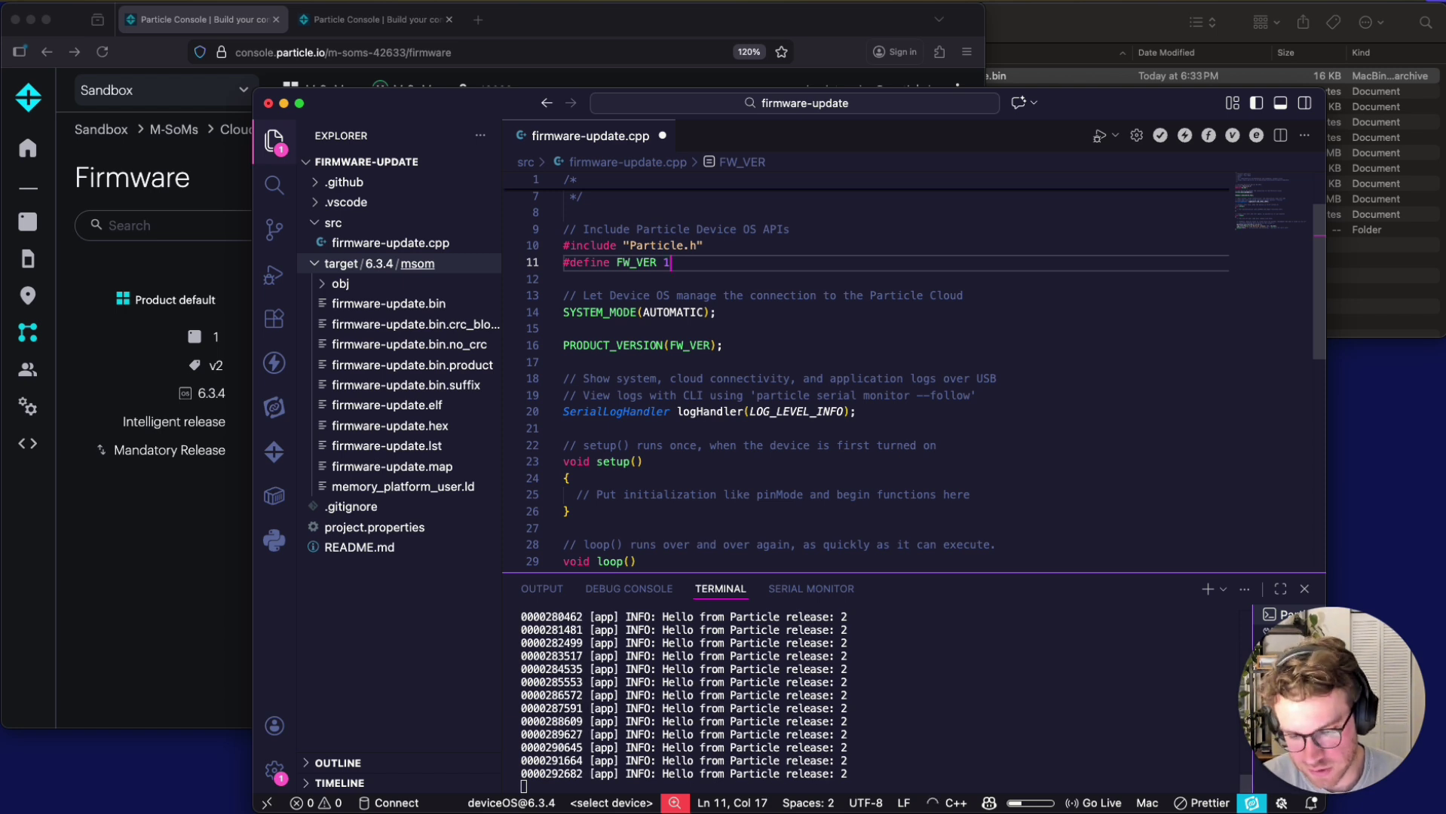
key("super+s")
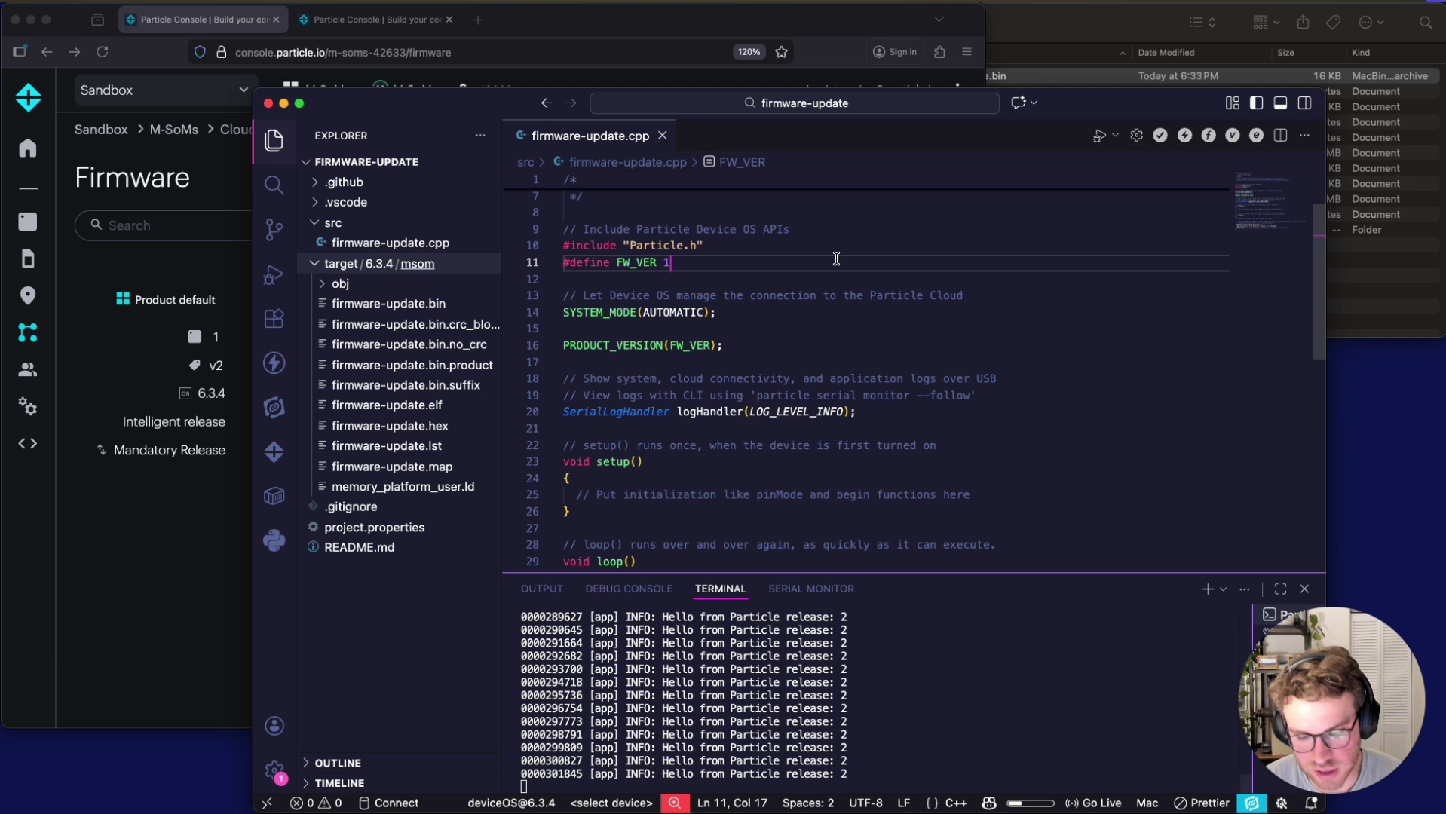
key("super+shift+p")
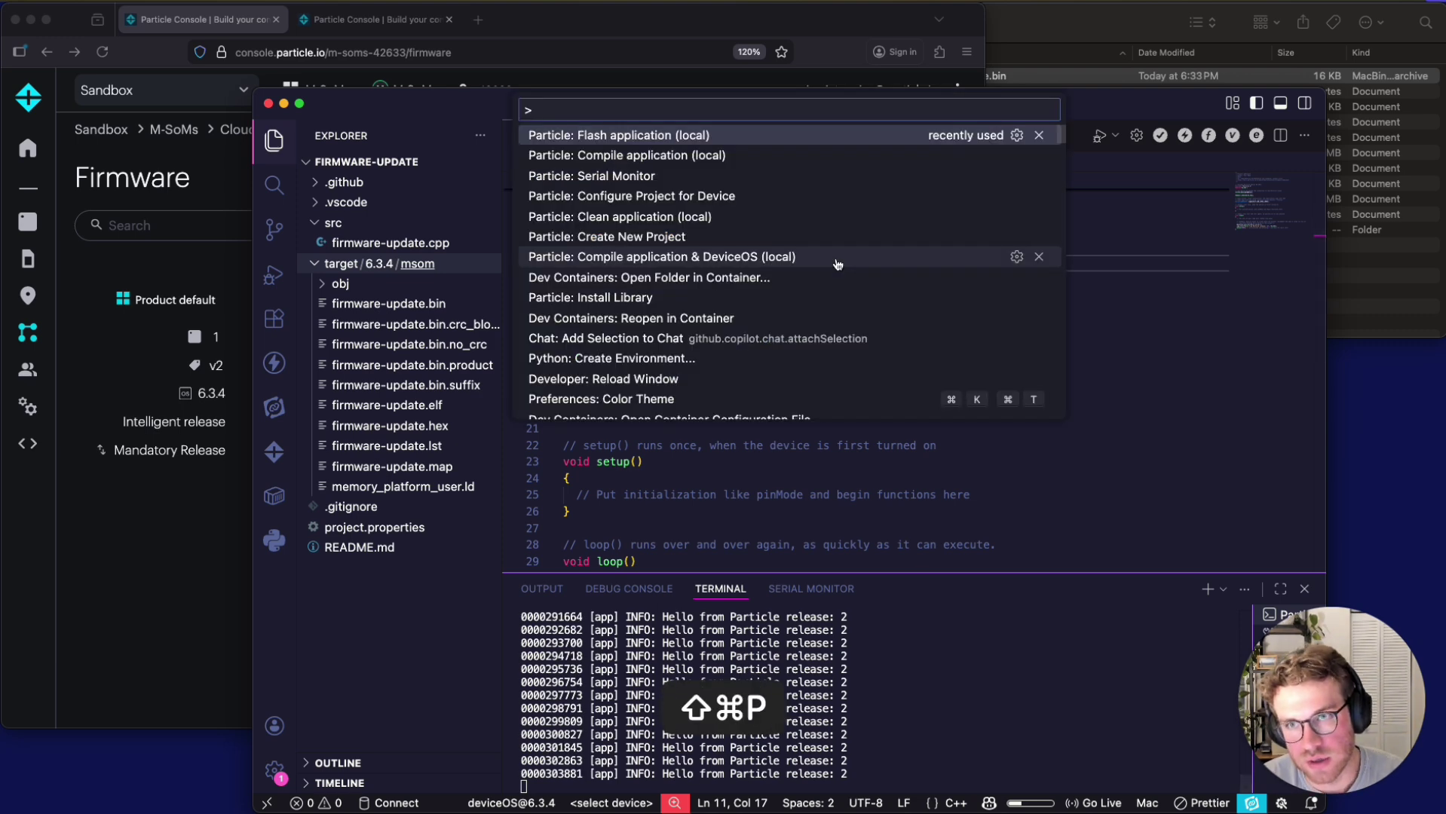
key("Return")
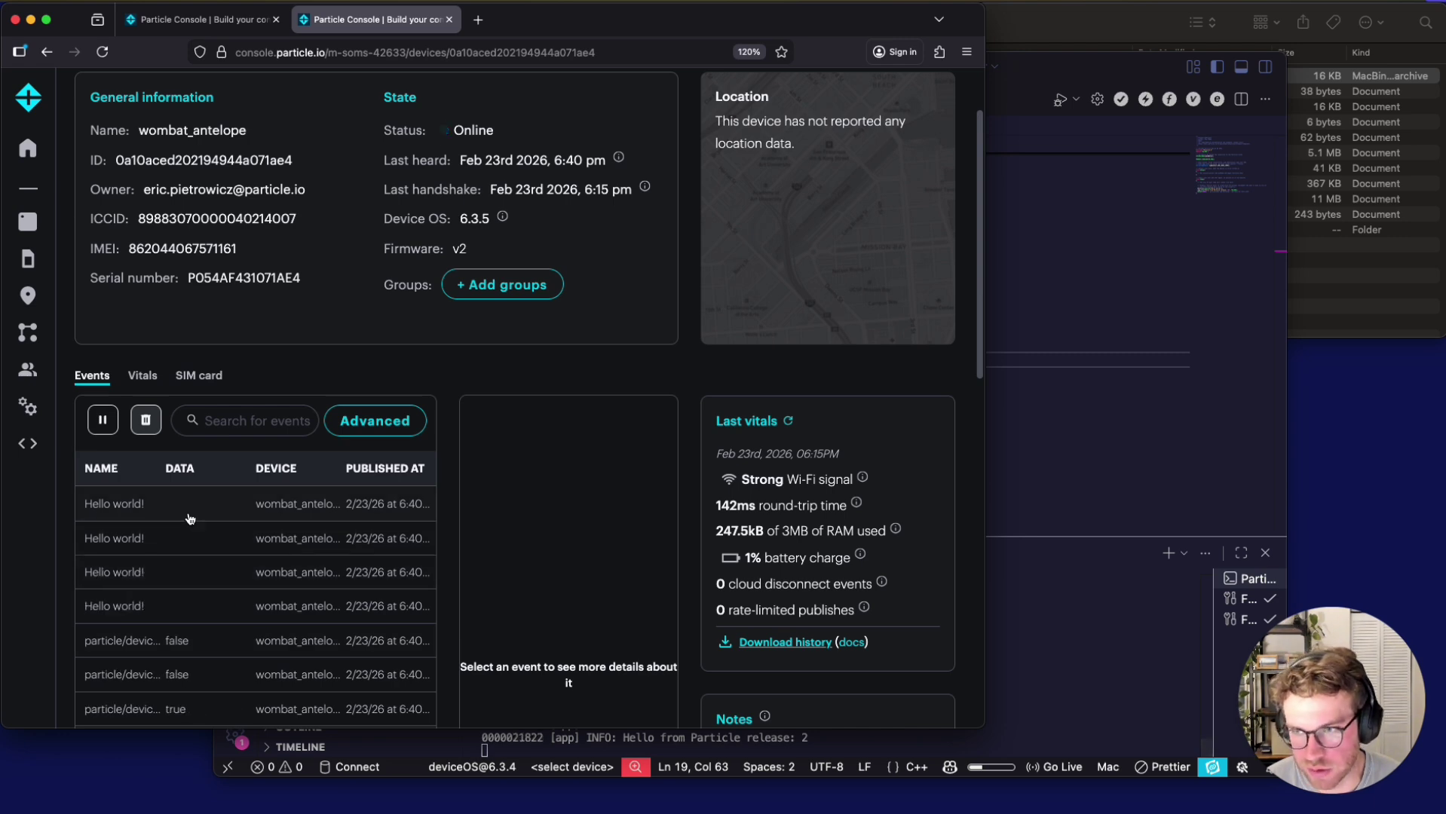
- In VS Code, review the loop code and check the firmware release number logged in the terminal
left_click(1115, 450)
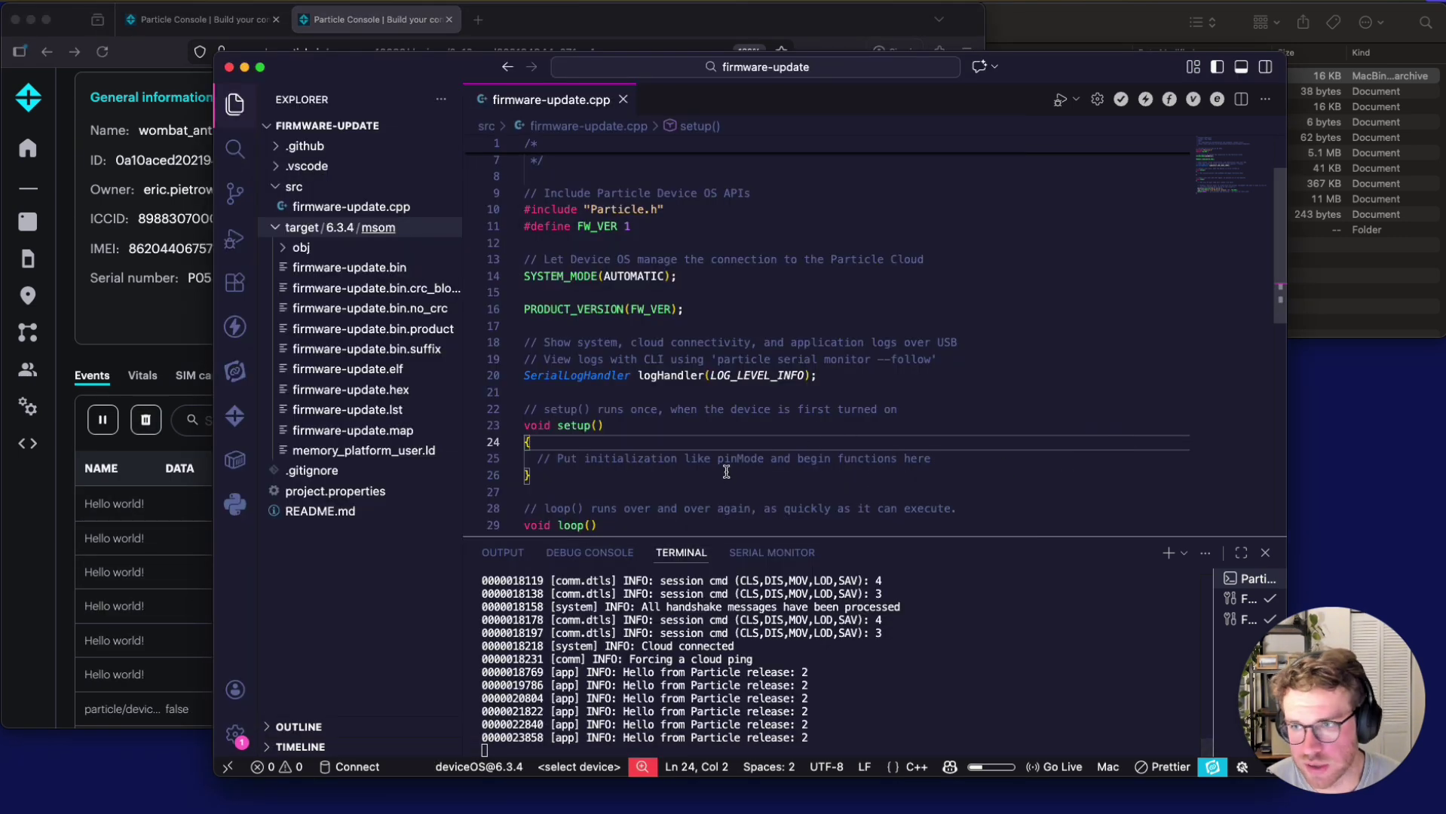
scroll(726, 472, "down", 5)
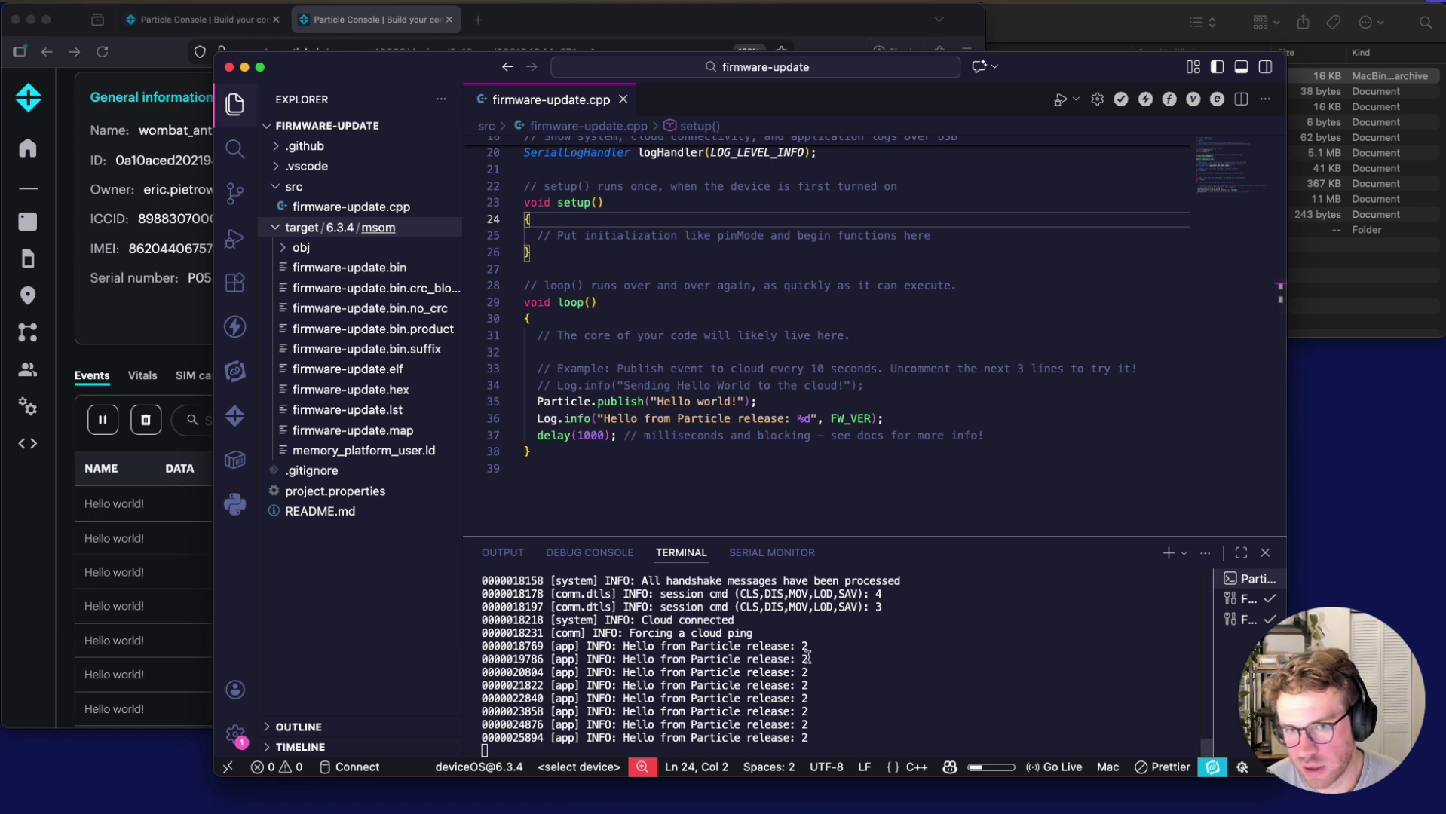
left_click_drag(814, 673, 539, 659)
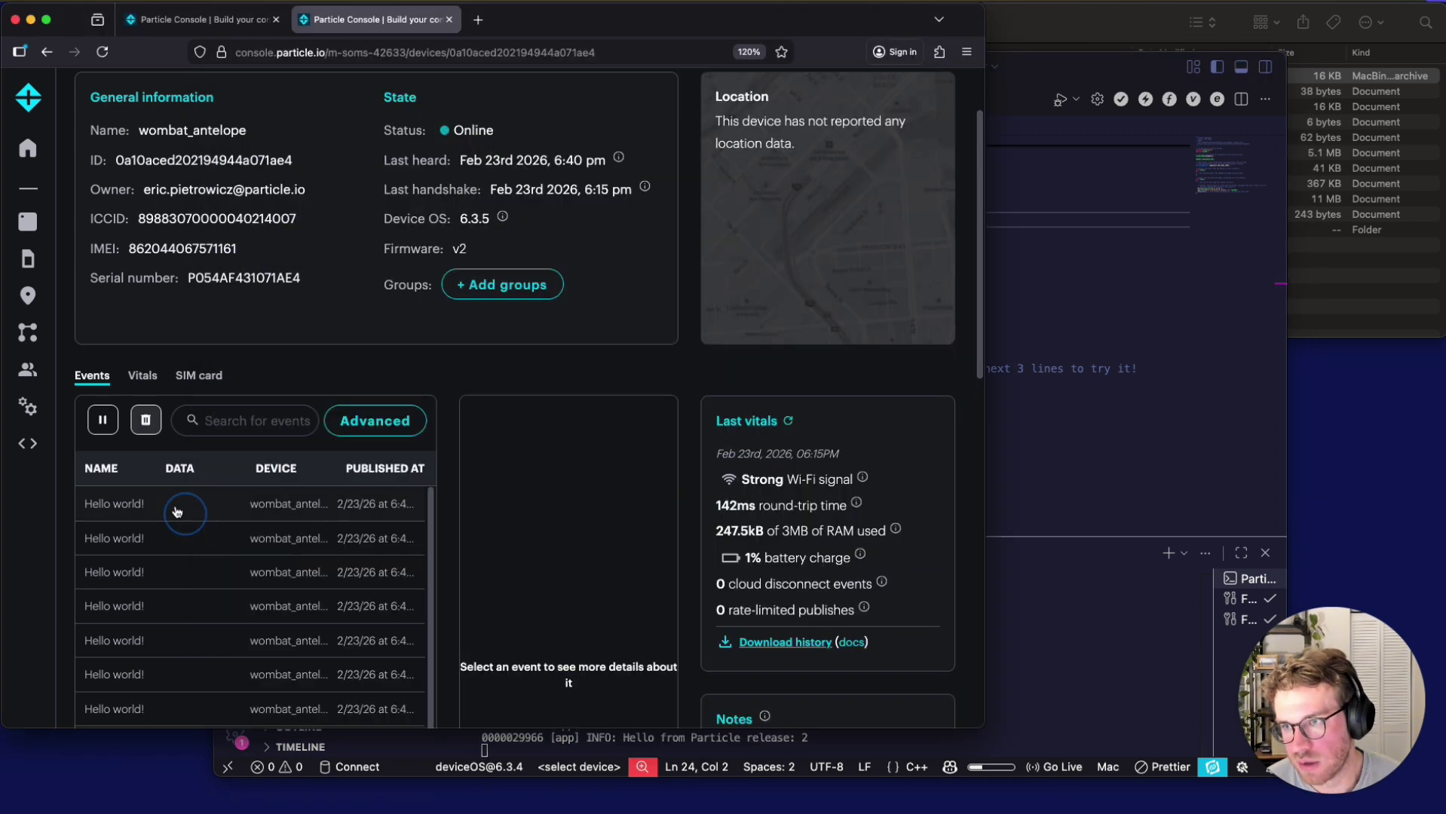
- In Particle Console, open a Hello world! event from the device's event list and check its firmware version
left_click(181, 513)
scroll(245, 540, "down", 2)
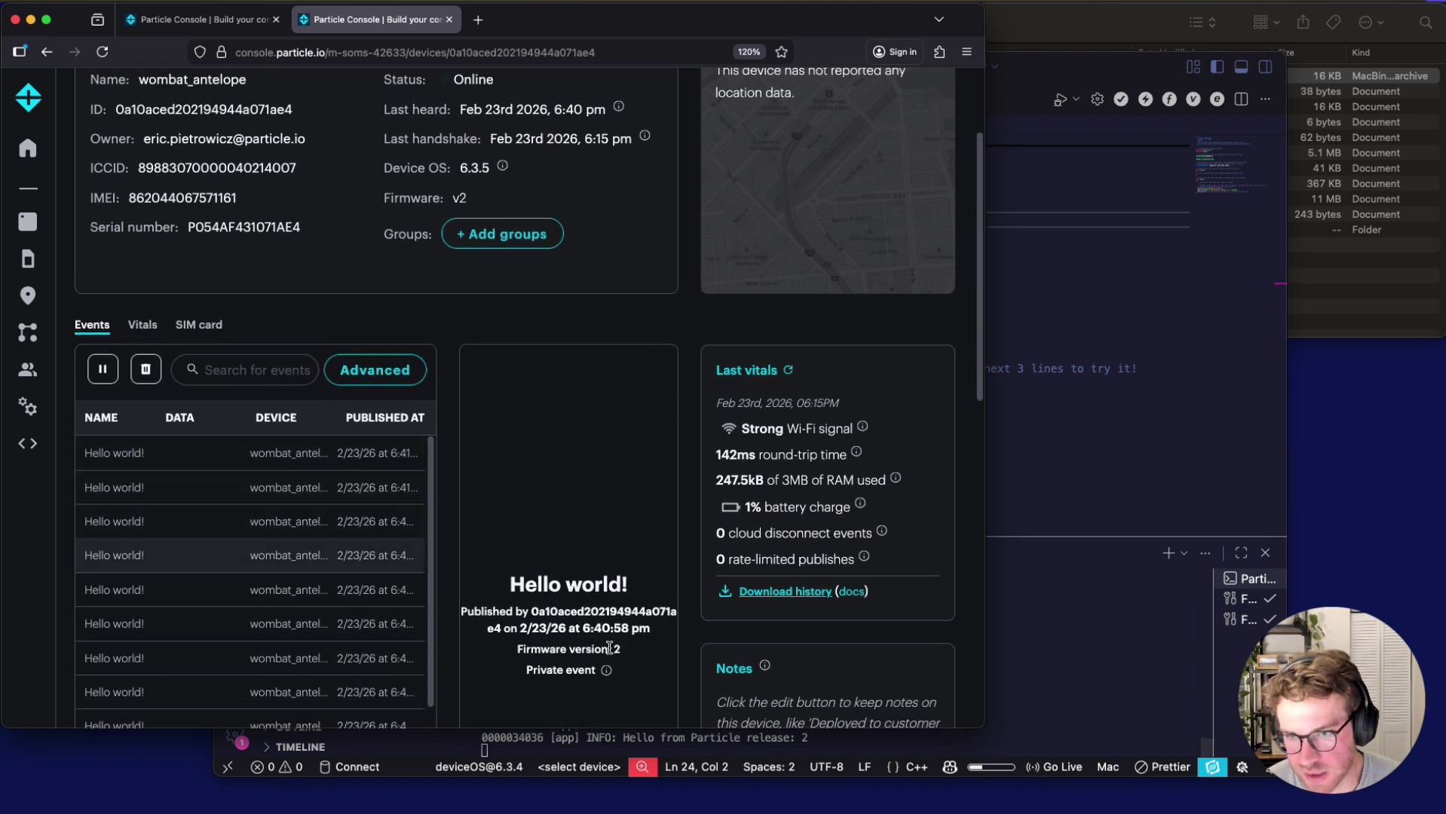
left_click_drag(621, 650, 522, 650)
scroll(558, 625, "up", 2)
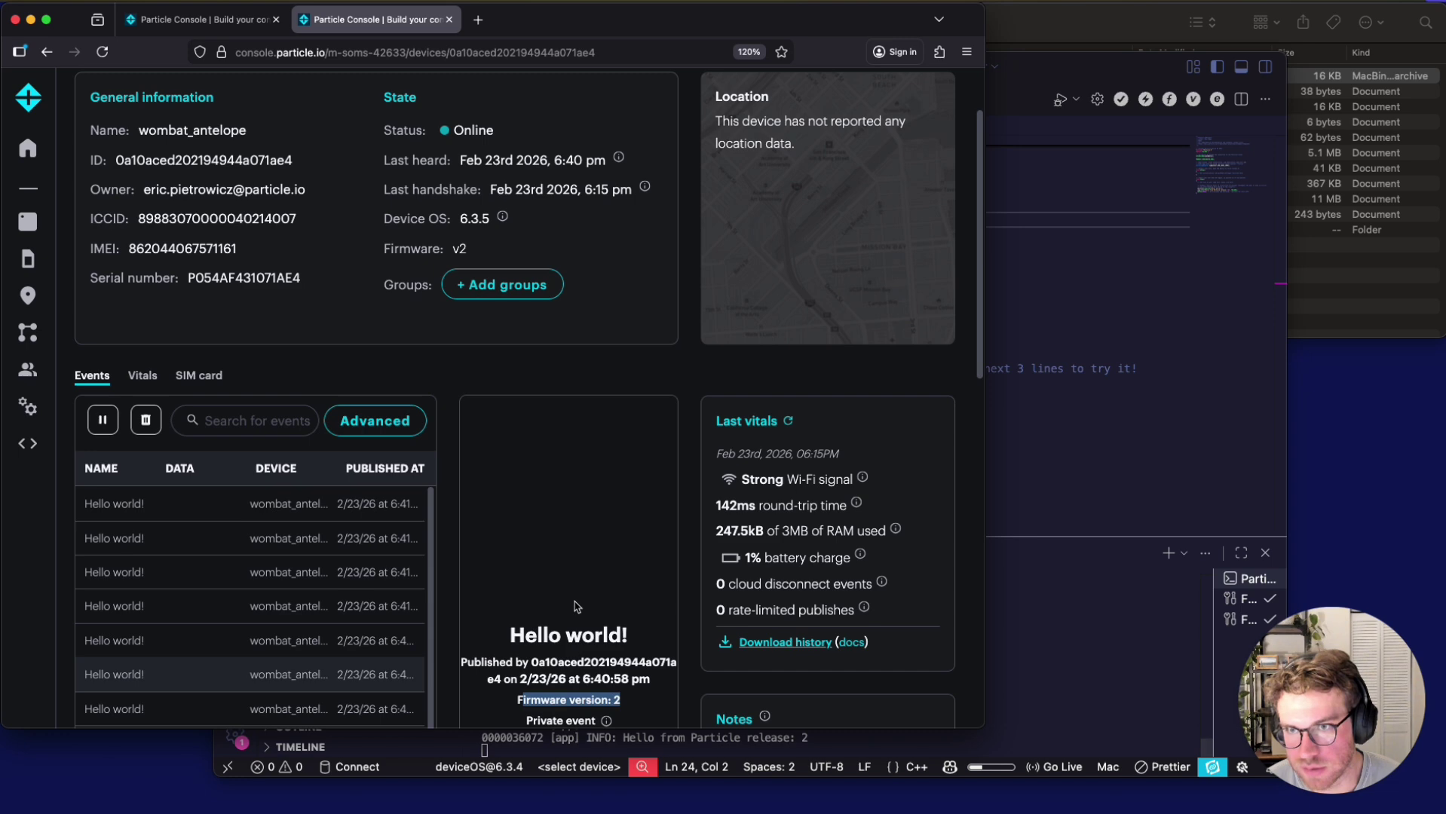
- Switch to VS Code and check the FW_VER definition in firmware-update.cpp
left_click(1040, 437)
scroll(933, 411, "up", 5)
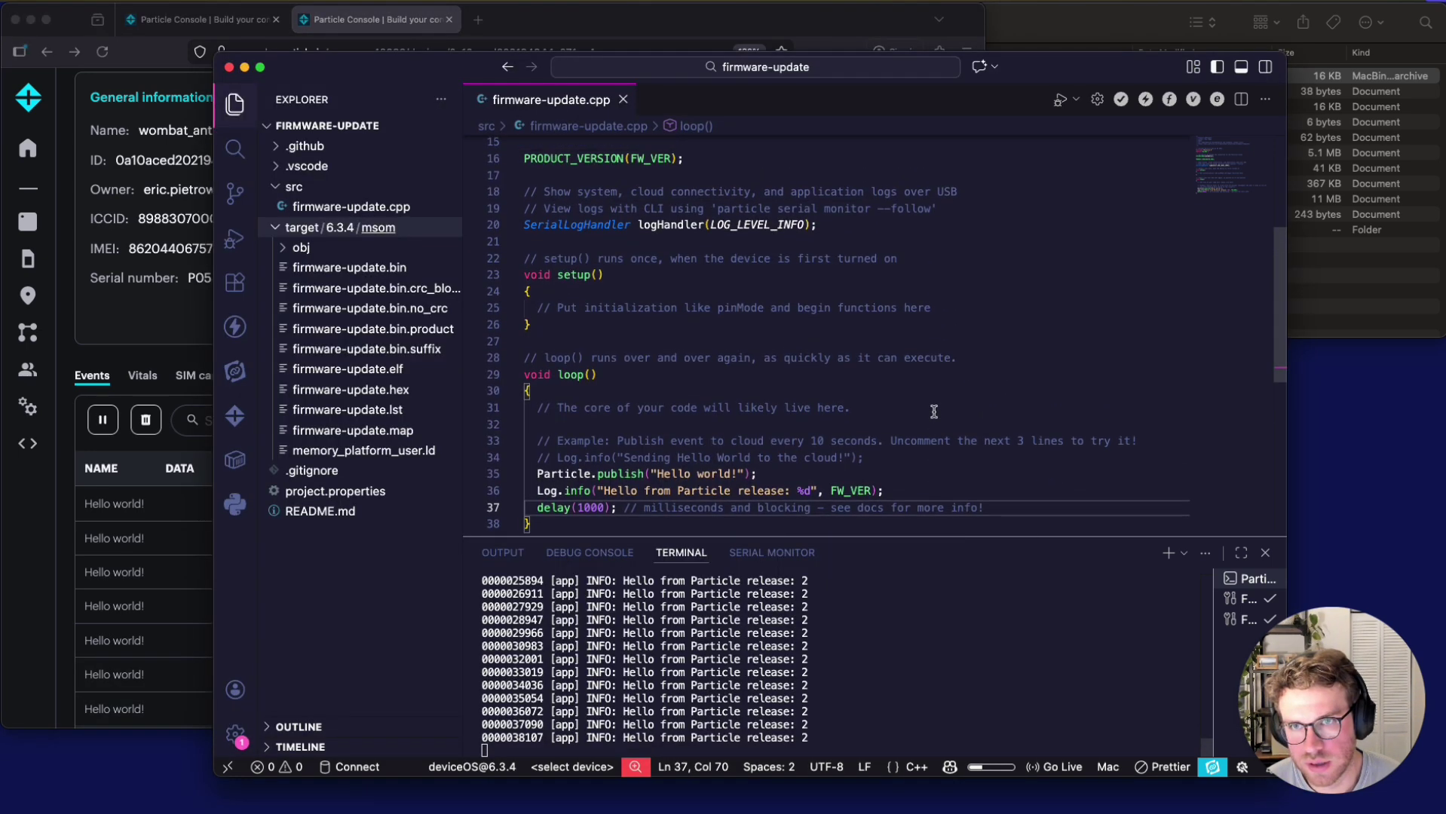
left_click_drag(700, 219, 498, 211)
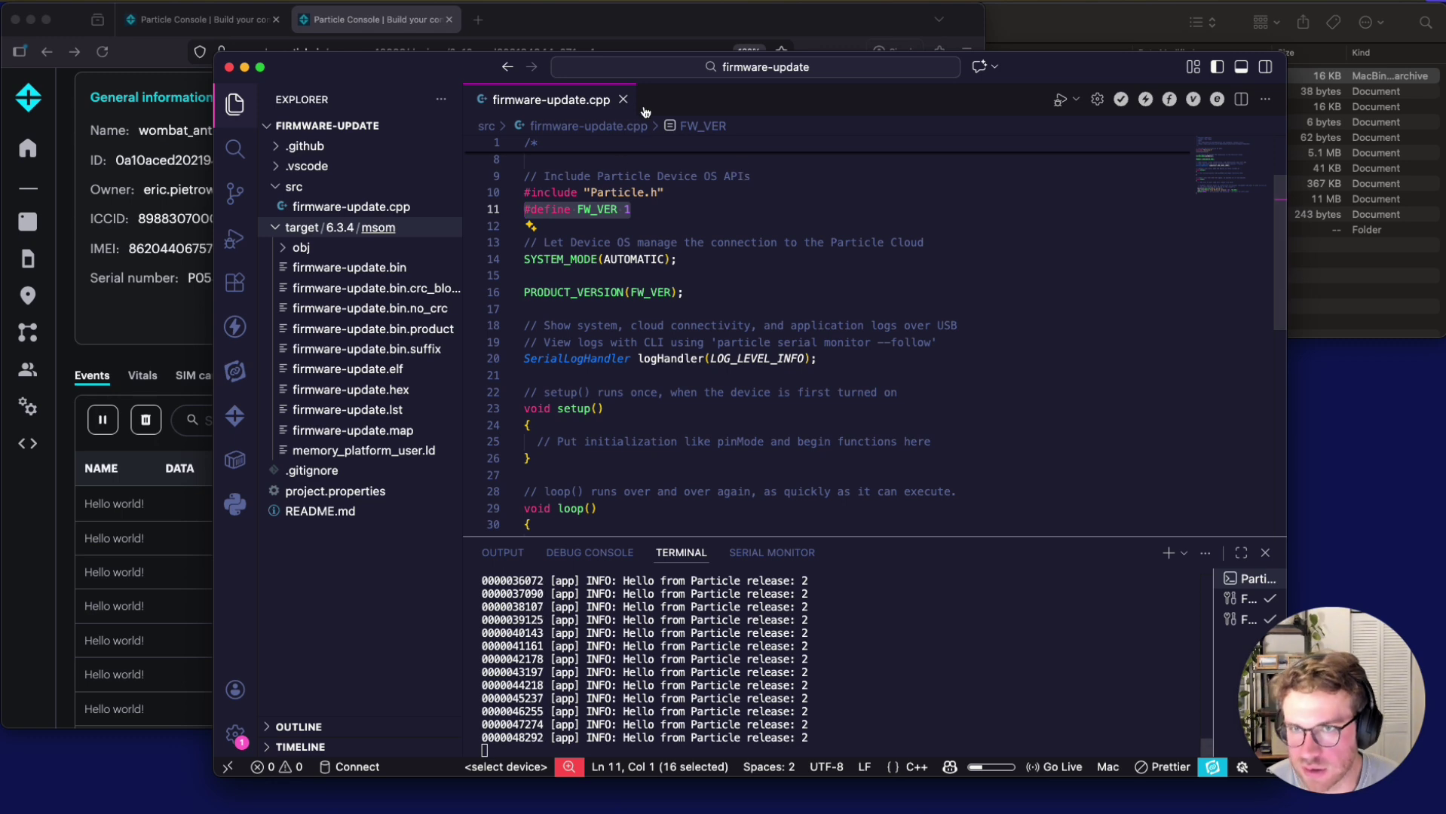
- In Particle Console, check the firmware version in the device's state details and in a newer Hello world! event
left_click(592, 27)
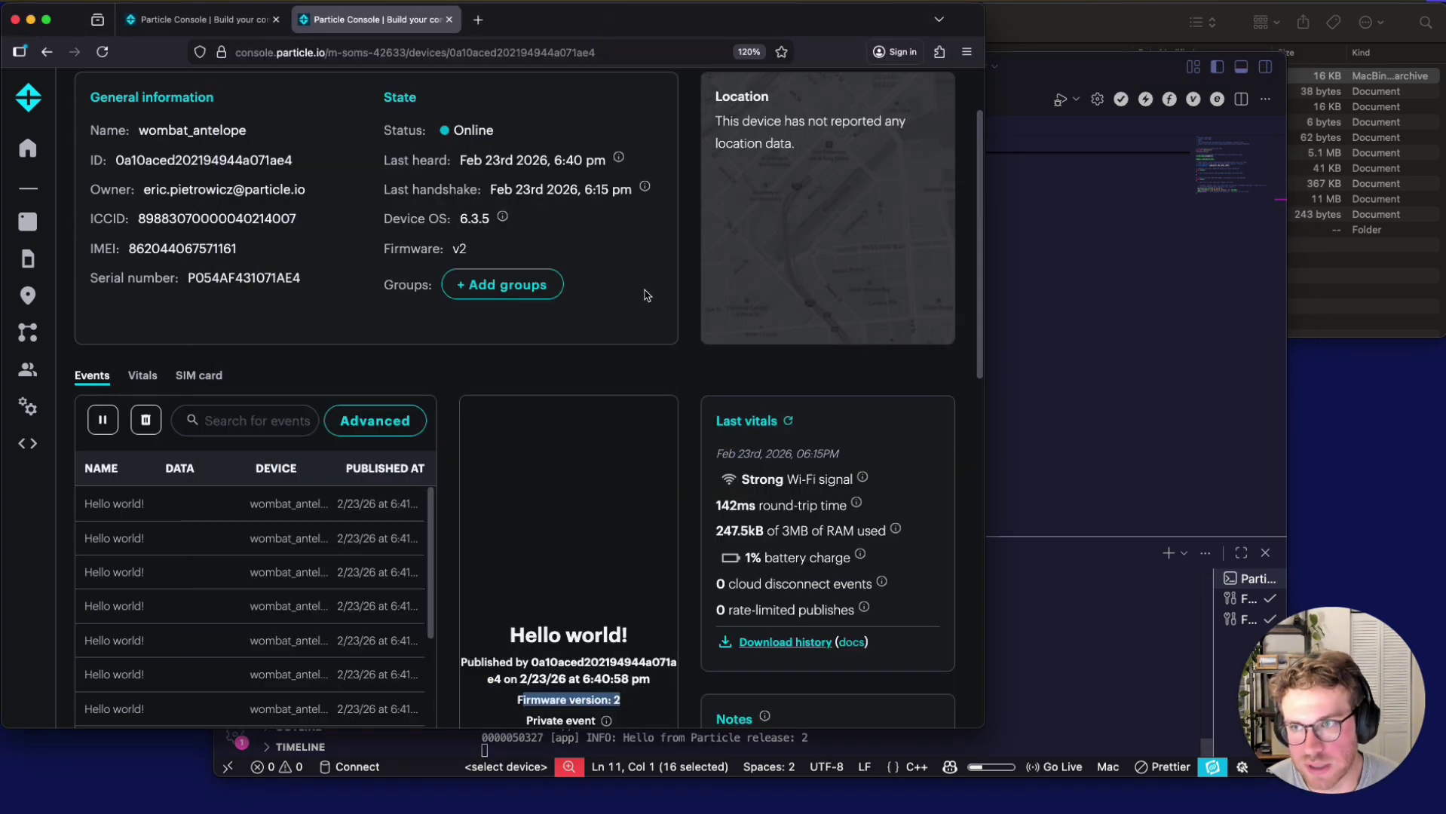
scroll(644, 295, "up", 2)
left_click_drag(514, 301, 382, 302)
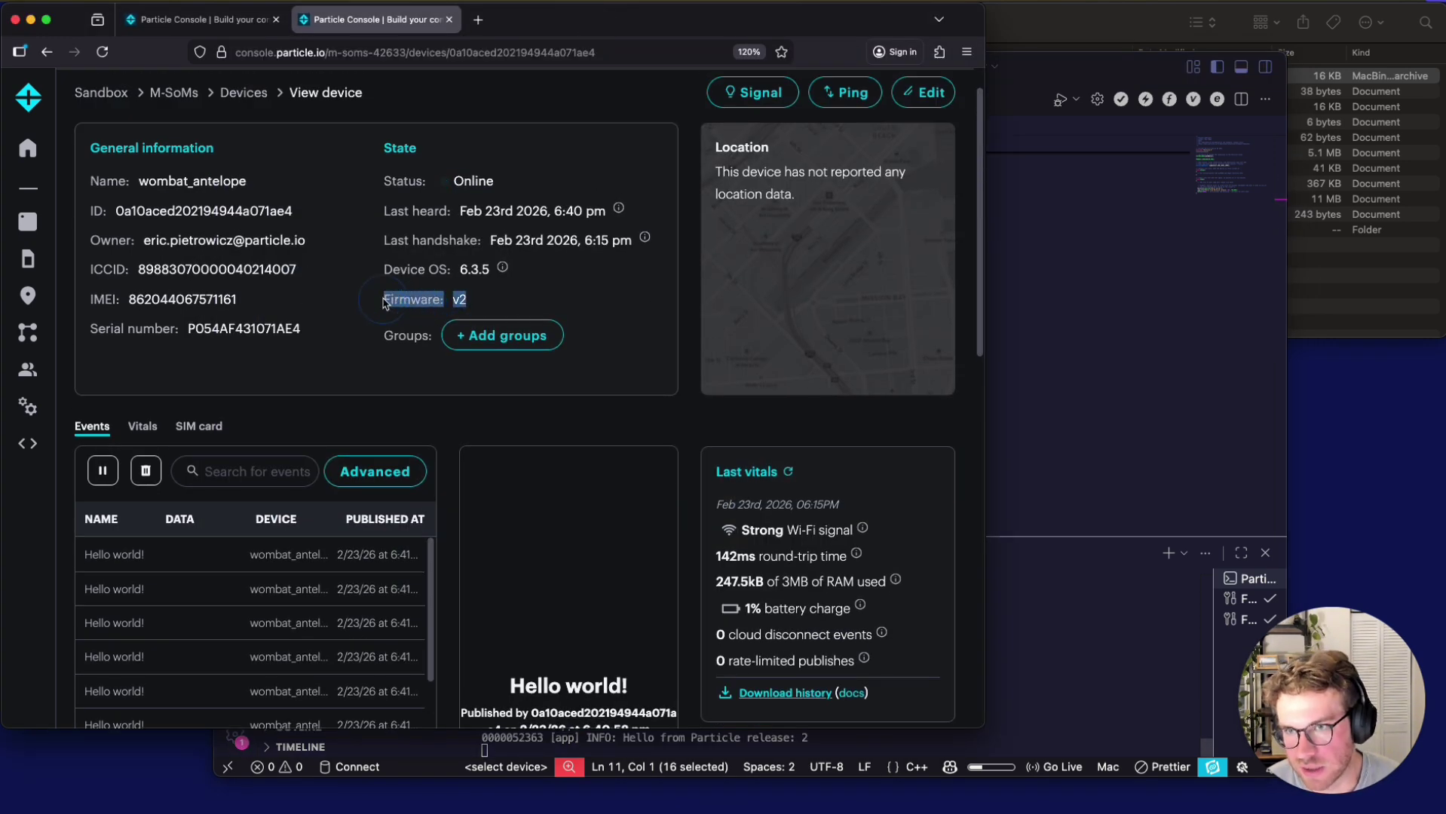
scroll(501, 473, "down", 3)
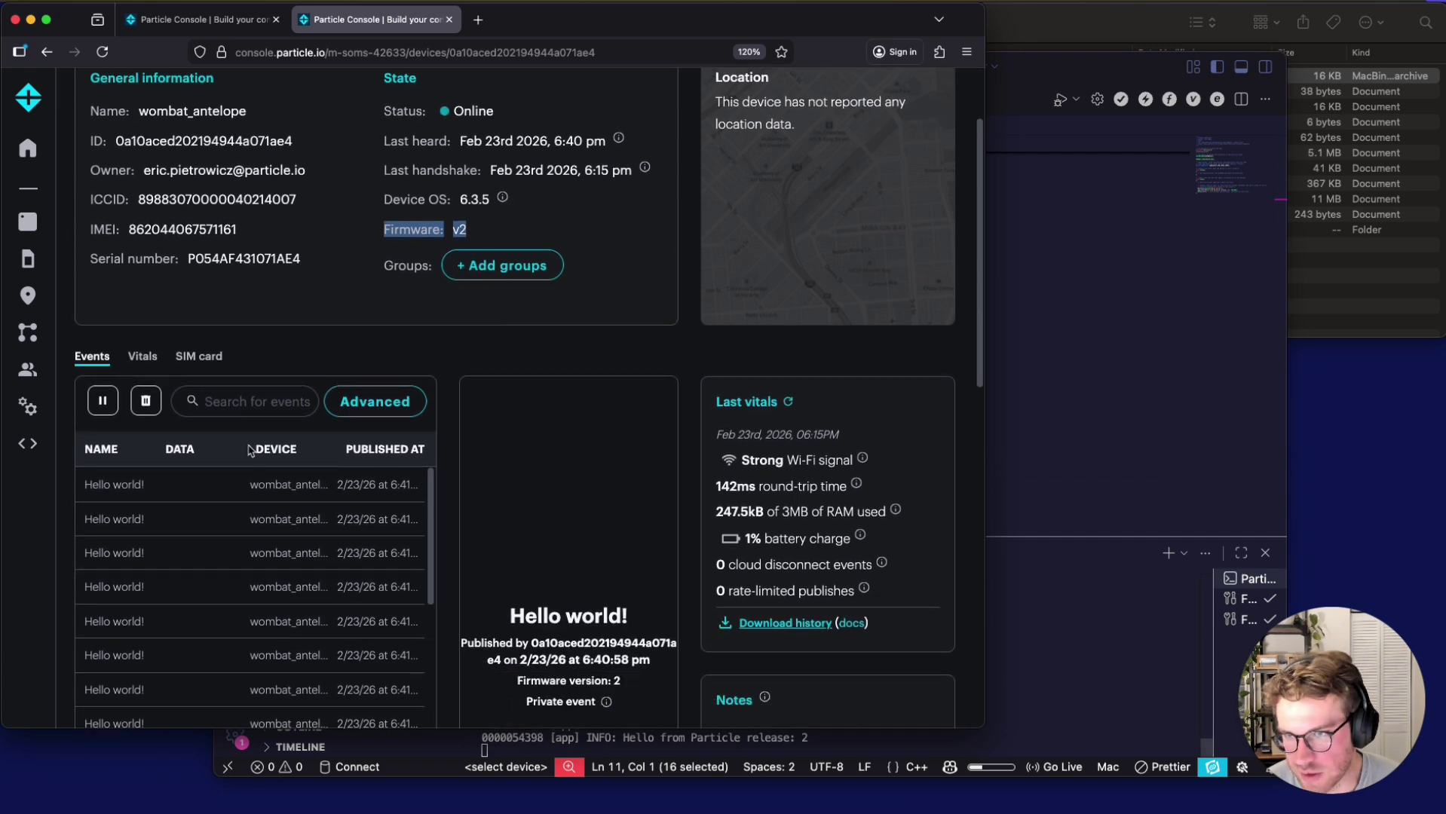
left_click(222, 483)
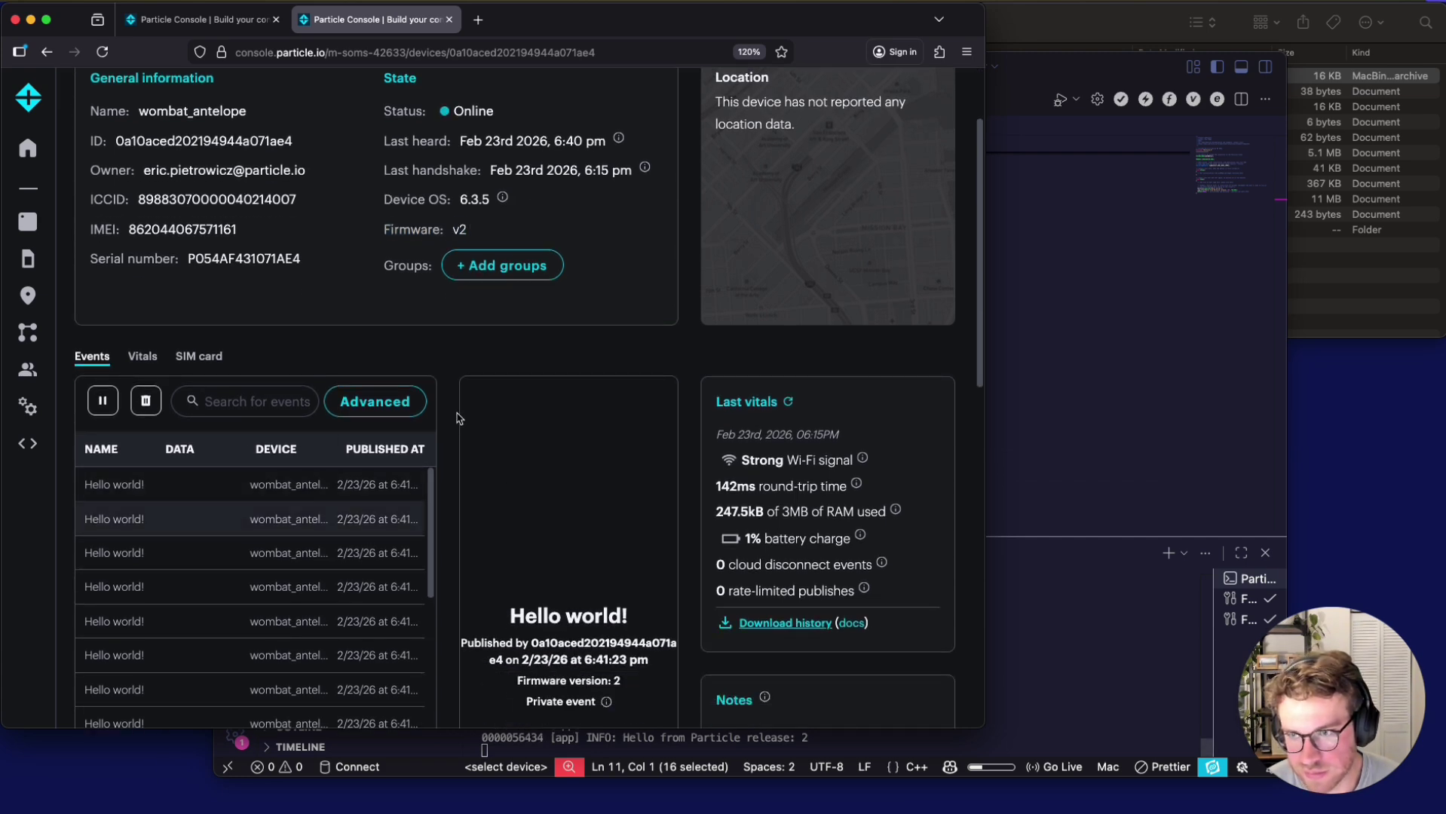
scroll(539, 376, "up", 2)
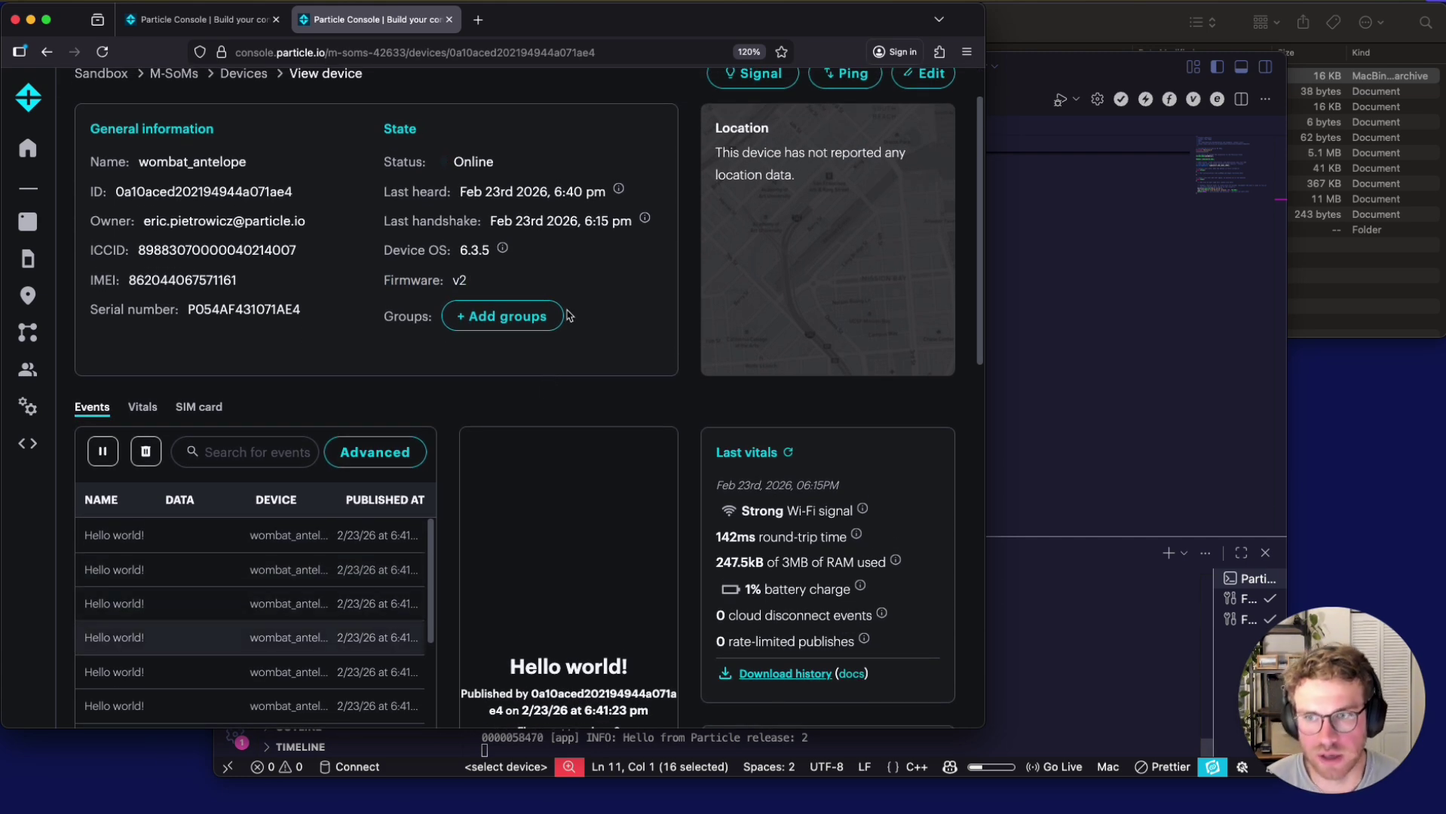
scroll(631, 304, "up", 2)
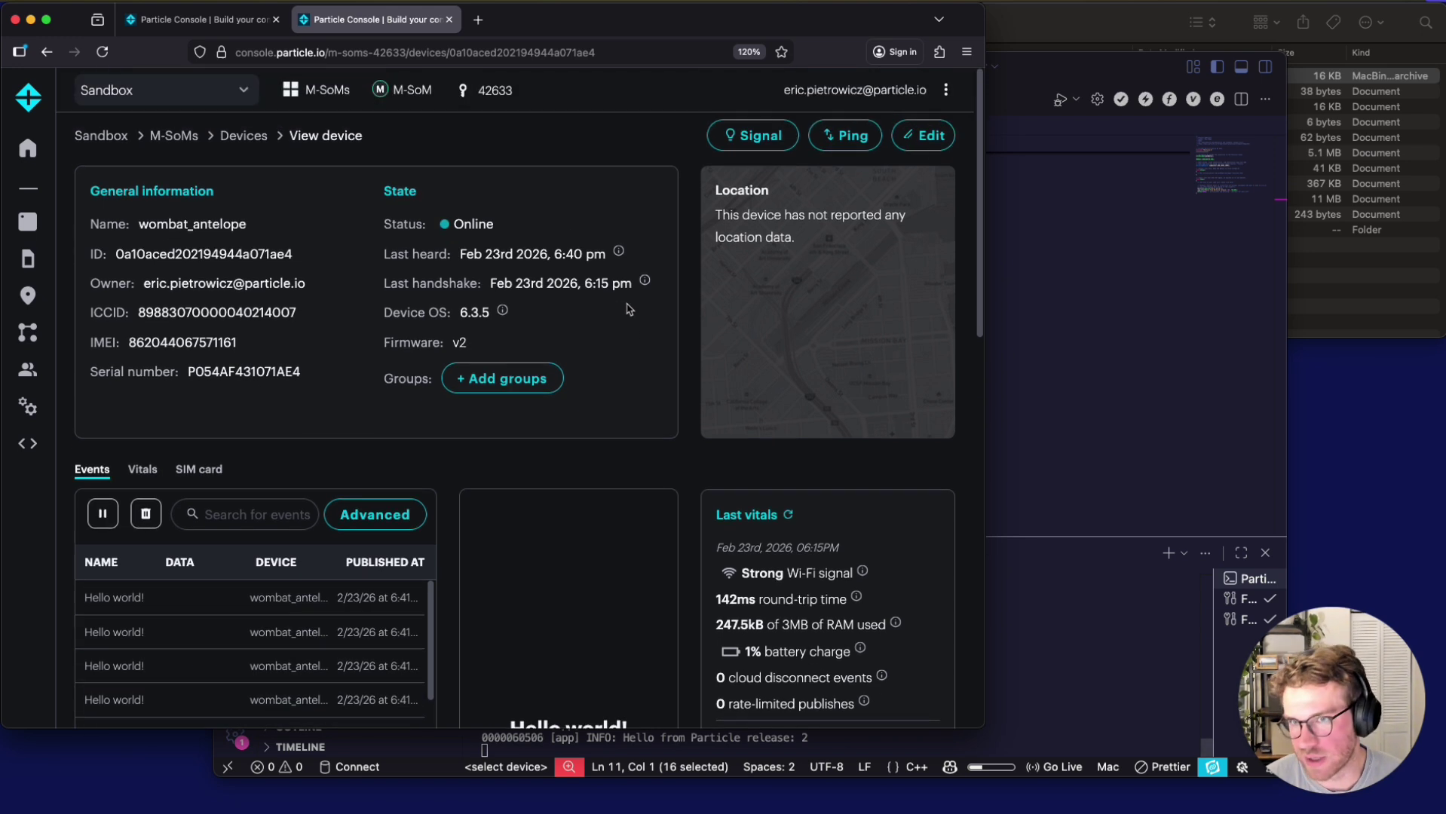